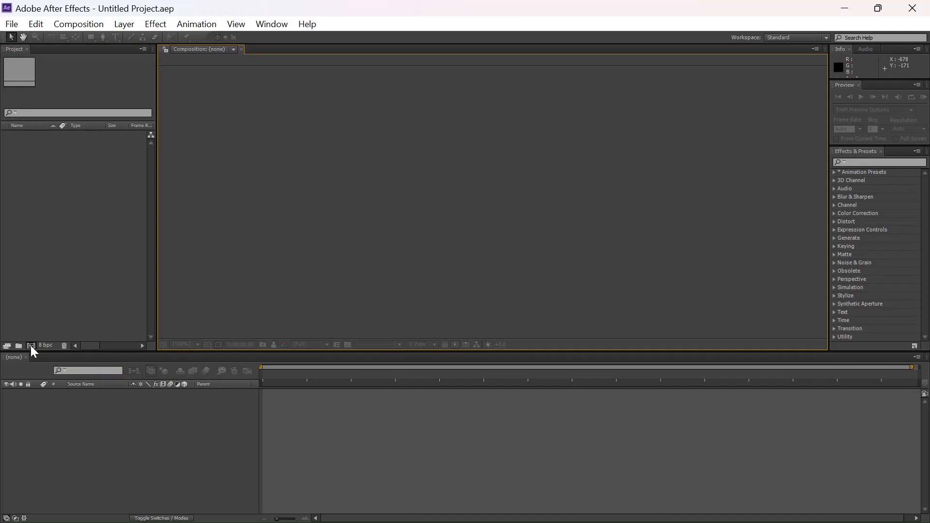
Create a new composition named Number Change
click(31, 345)
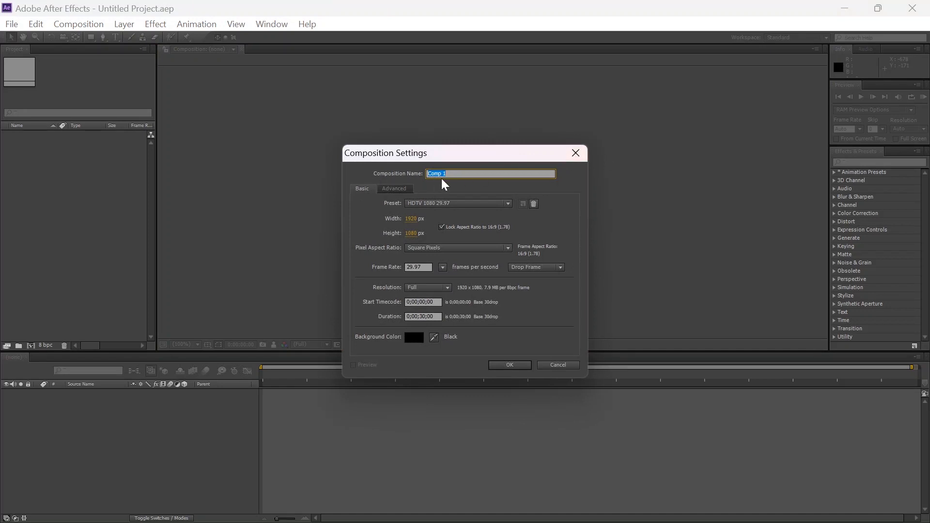
text(Number Change)
click(509, 365)
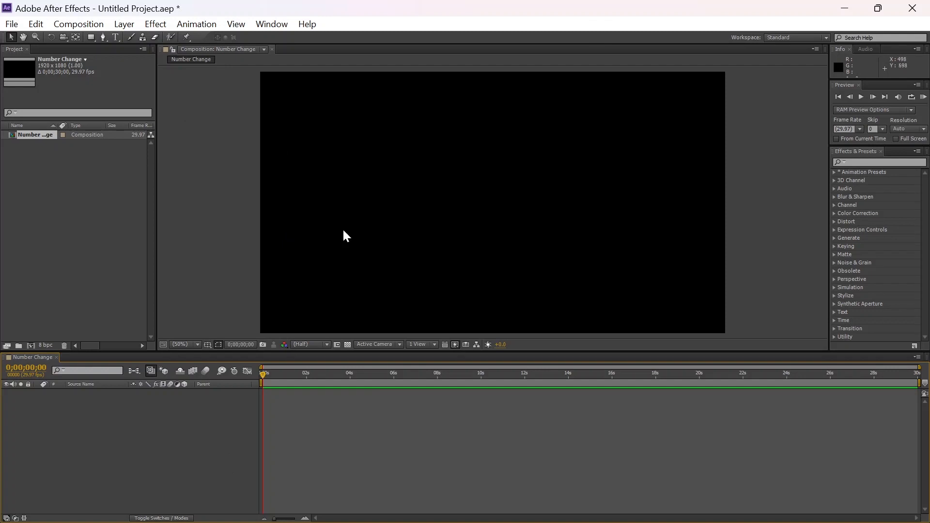
Draw a large circle with the Ellipse tool and move it closer to the middle of the composition
click(90, 37)
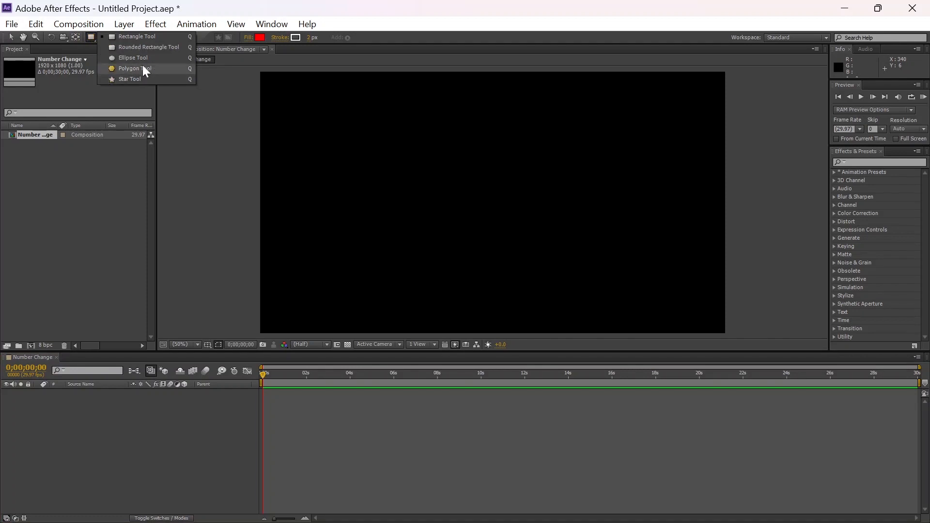
click(131, 57)
mouse_move(378, 120)
mouse_down()
mouse_move(461, 225)
mouse_move(475, 218)
mouse_move(387, 195)
mouse_move(451, 196)
mouse_move(428, 170)
mouse_move(530, 268)
mouse_up()
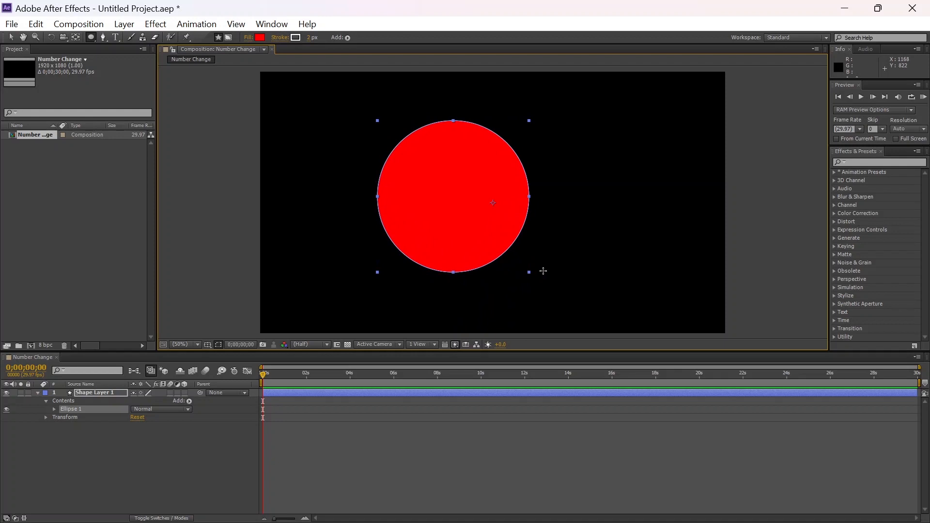
key(v)
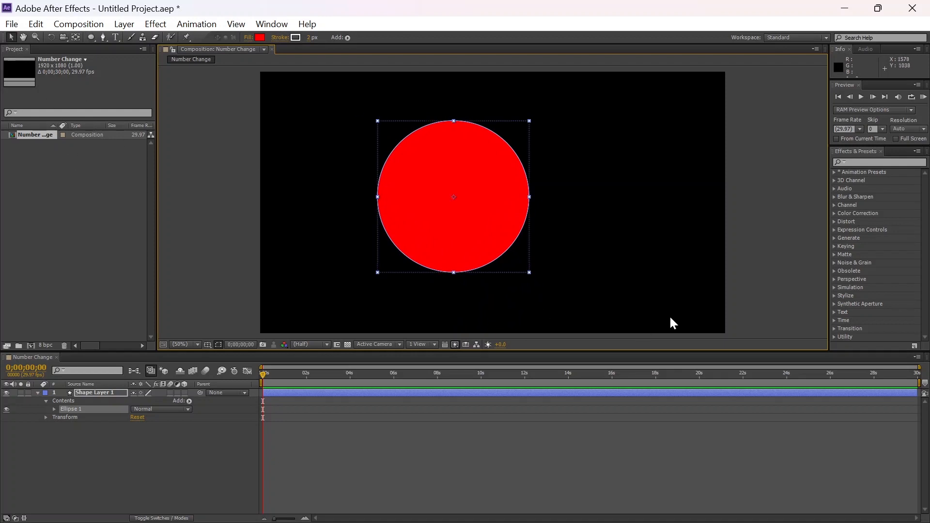
drag(458, 164, 485, 168)
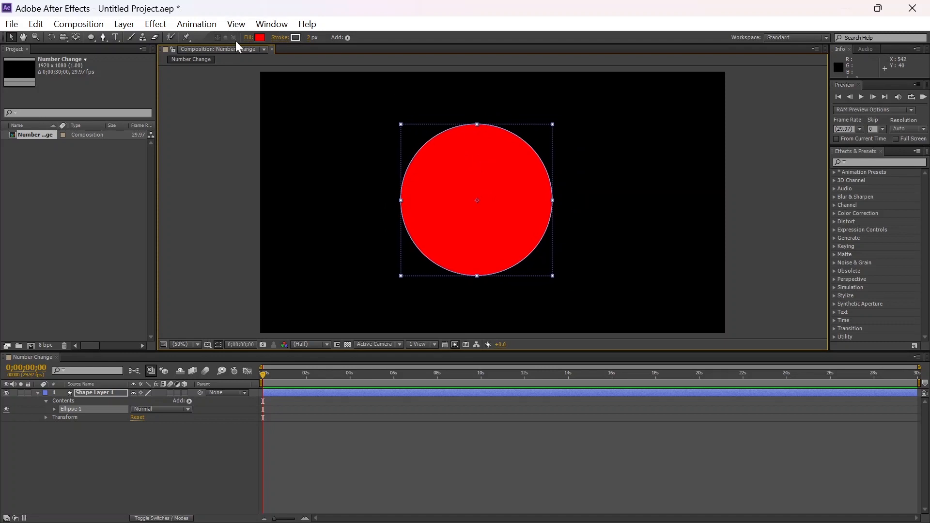
Set the circle's fill to none so only its outline remains
click(249, 37)
click(416, 241)
click(454, 296)
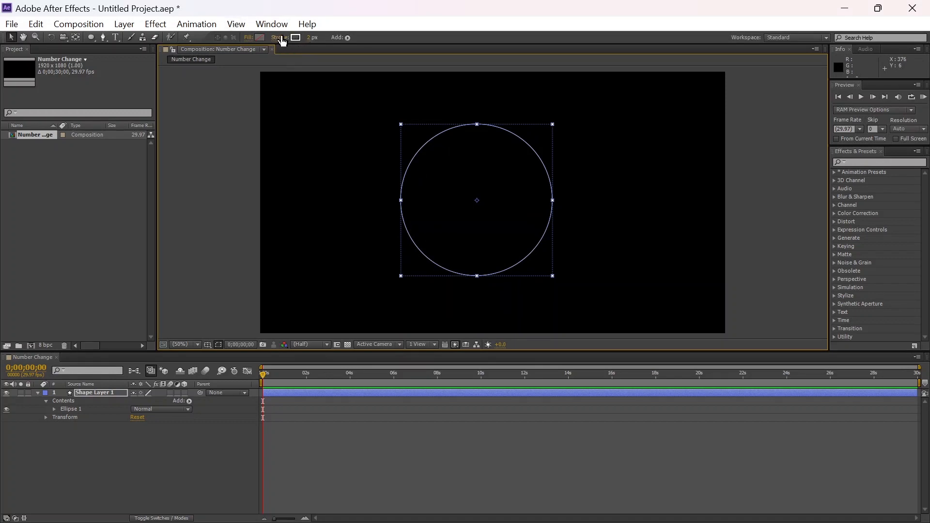
Keep the circle's stroke as a solid colour with Normal blending and set its colour to dark grey 4D4D4D
click(282, 38)
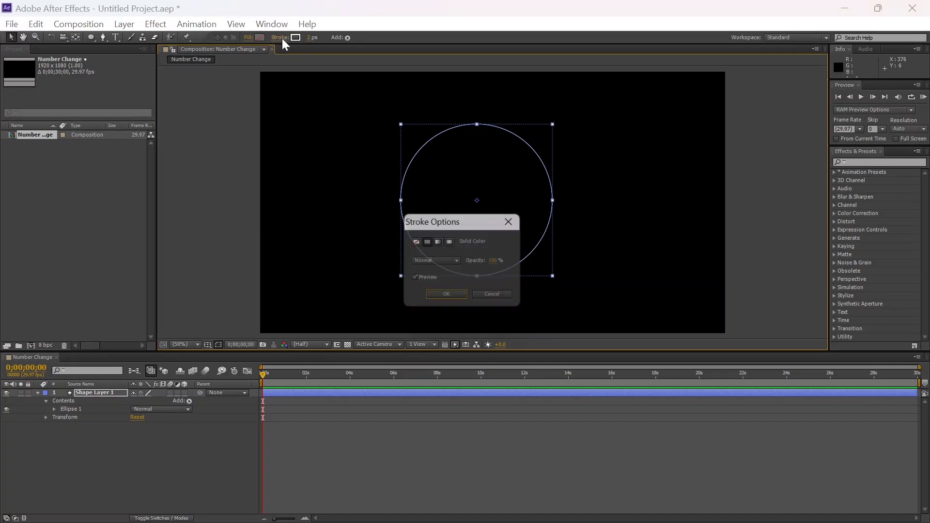
click(450, 262)
click(450, 261)
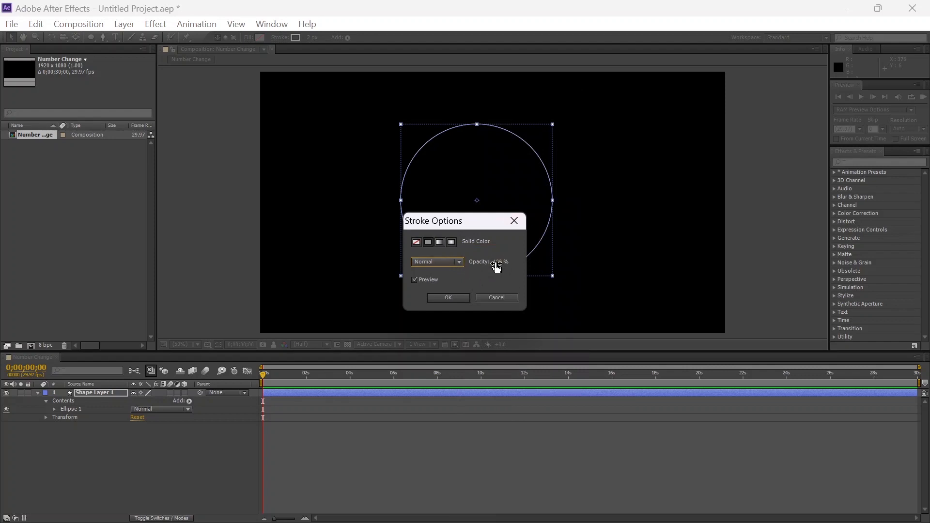
click(458, 299)
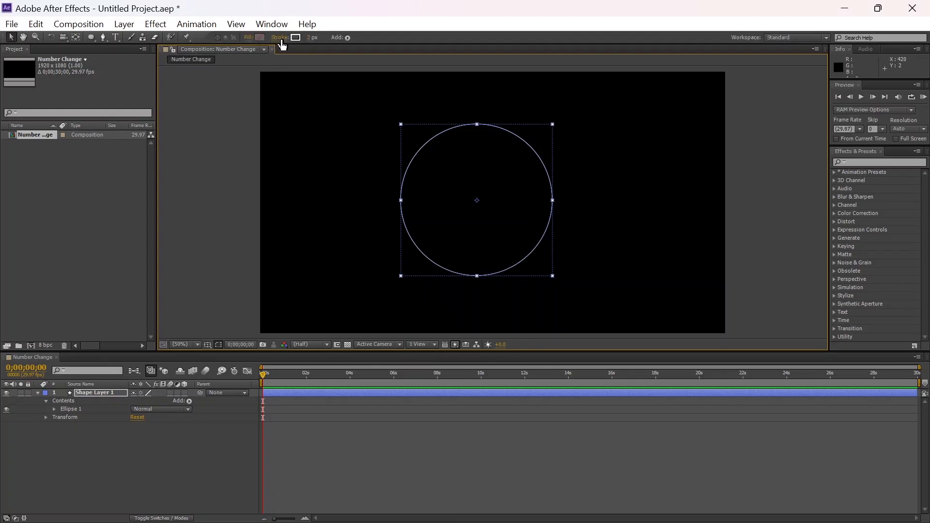
click(295, 38)
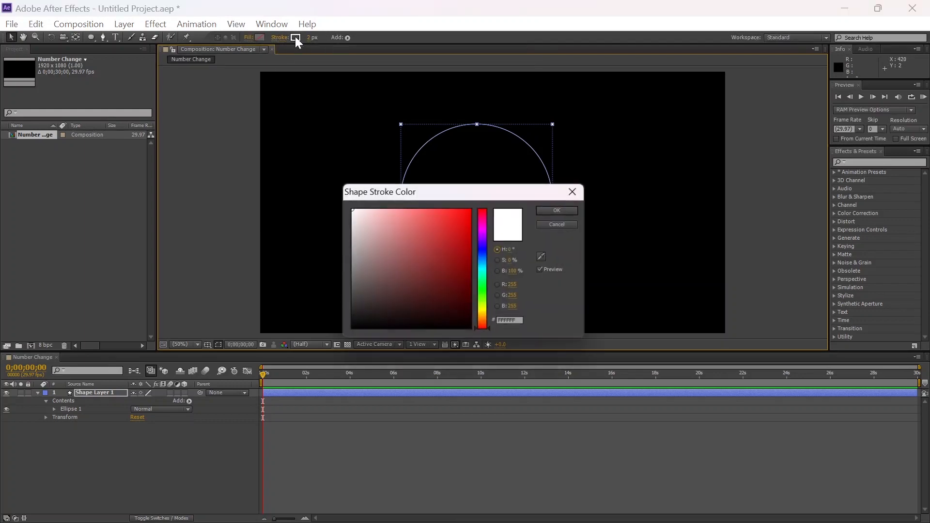
mouse_move(355, 239)
mouse_down()
mouse_move(329, 297)
mouse_move(322, 293)
mouse_move(342, 294)
mouse_up()
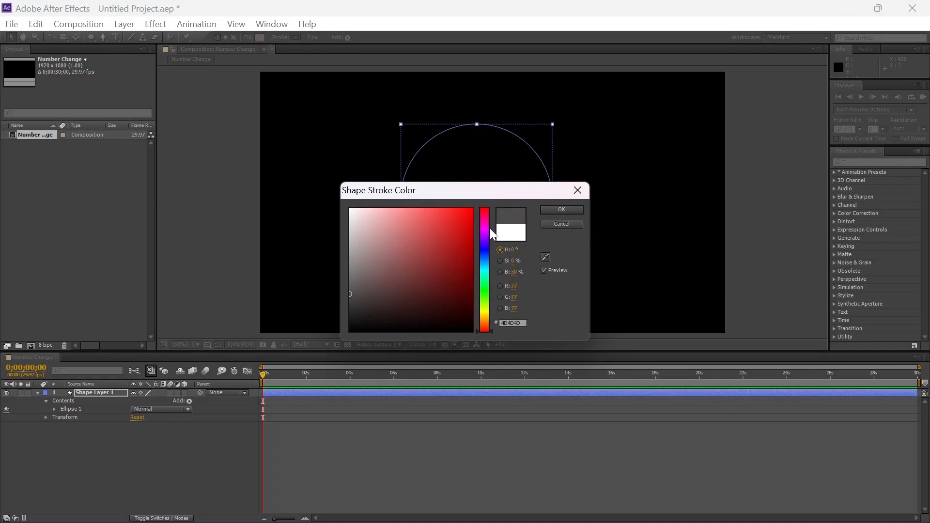
click(566, 210)
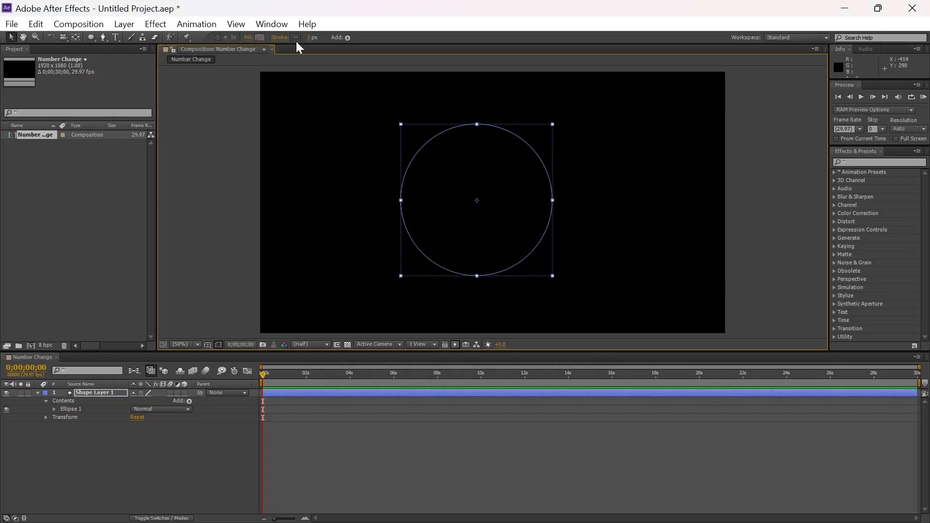
Set the circle's stroke width to 170 px to form a thick ring
drag(316, 41, 420, 51)
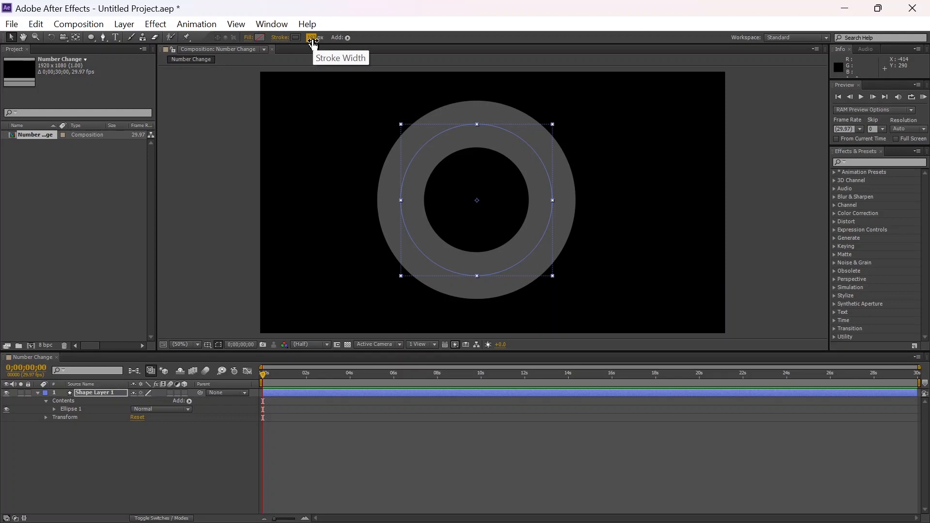
click(312, 39)
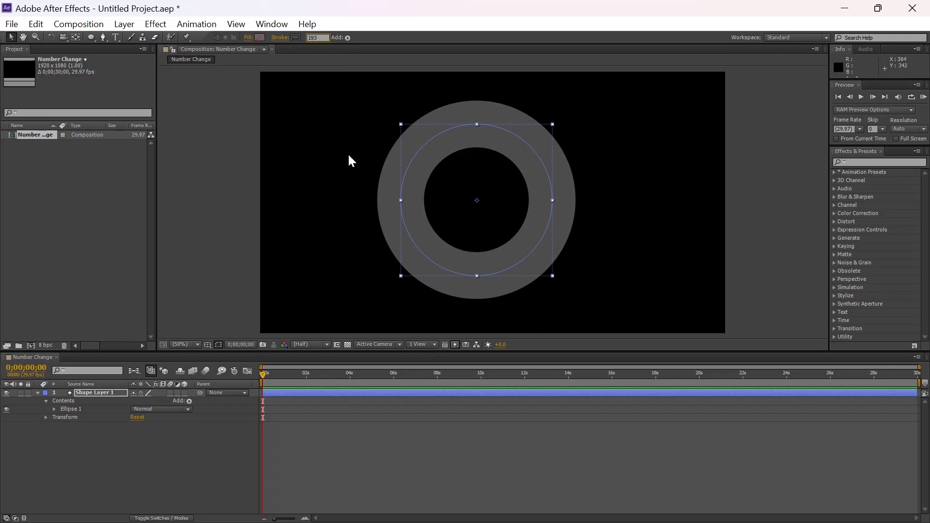
text(3)
key(Return)
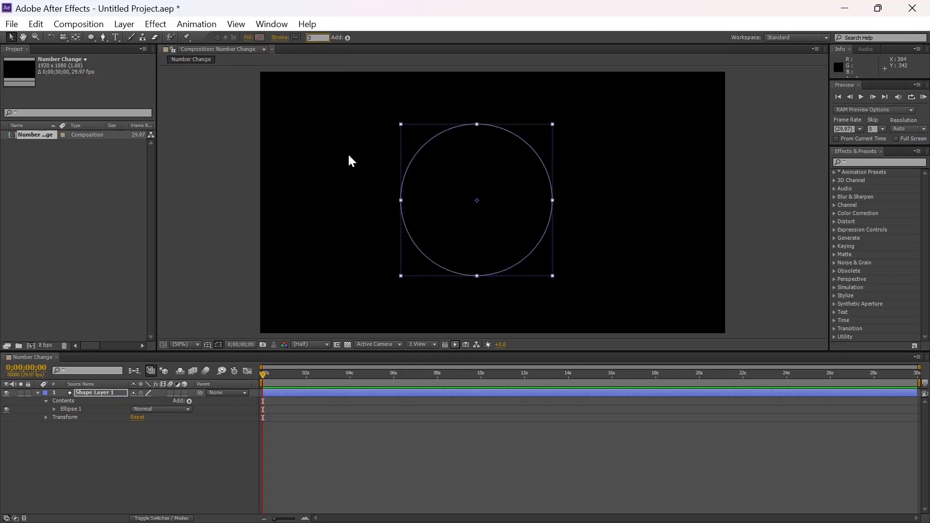
text(170)
key(Return)
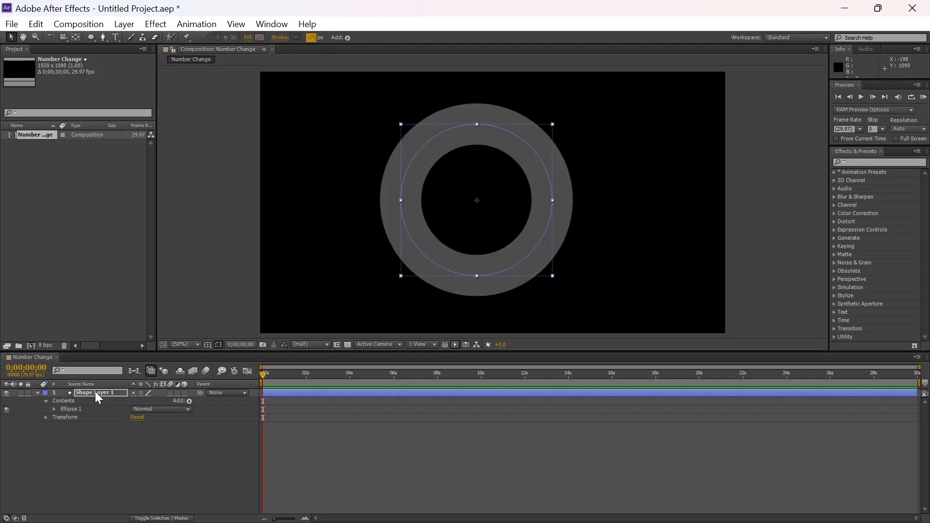
Collapse the ring's layer and centre it horizontally and vertically in the composition with Align
click(40, 392)
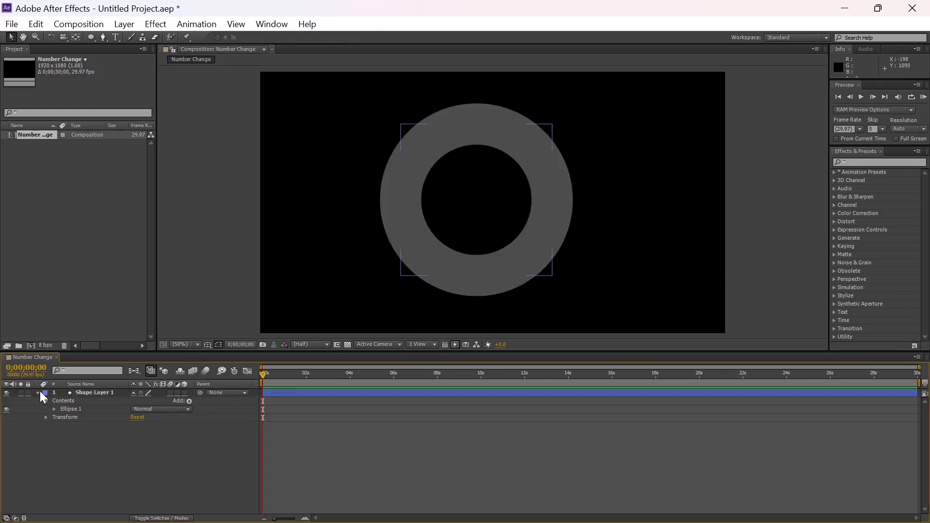
click(39, 391)
click(99, 393)
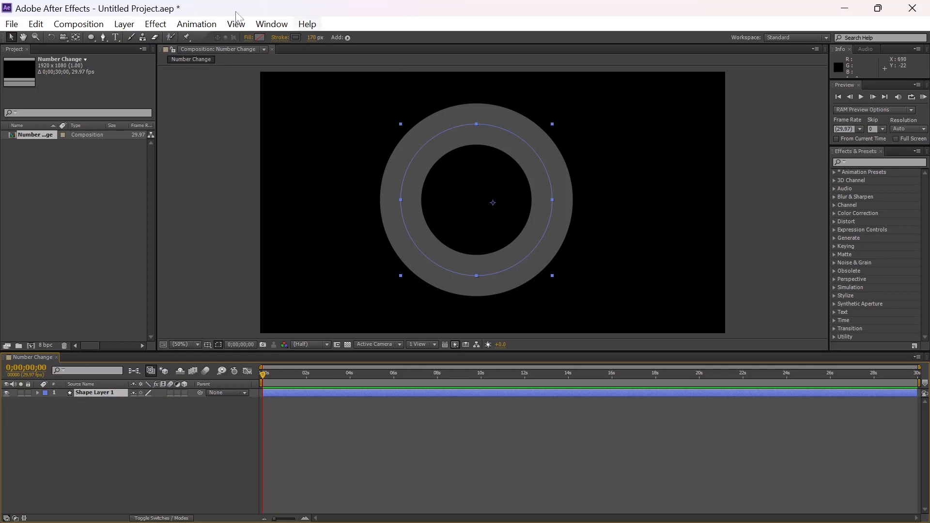
click(272, 25)
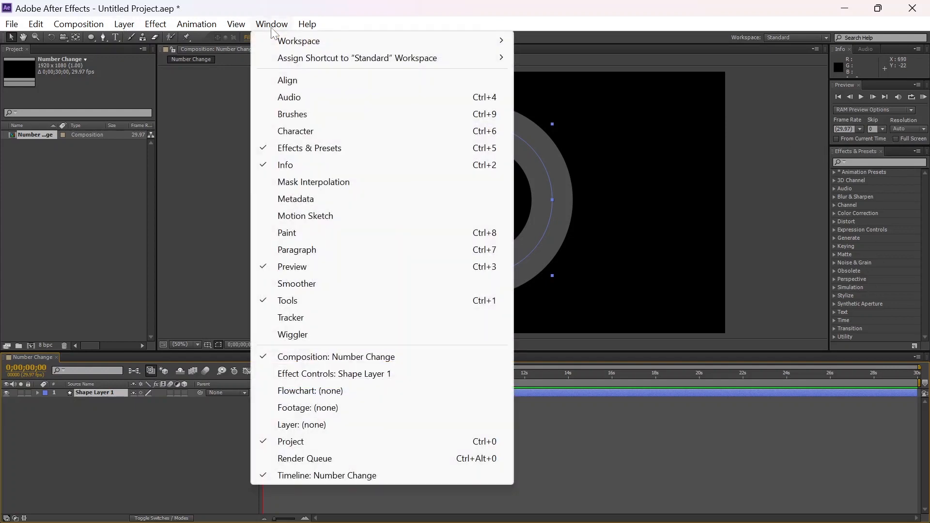
click(292, 81)
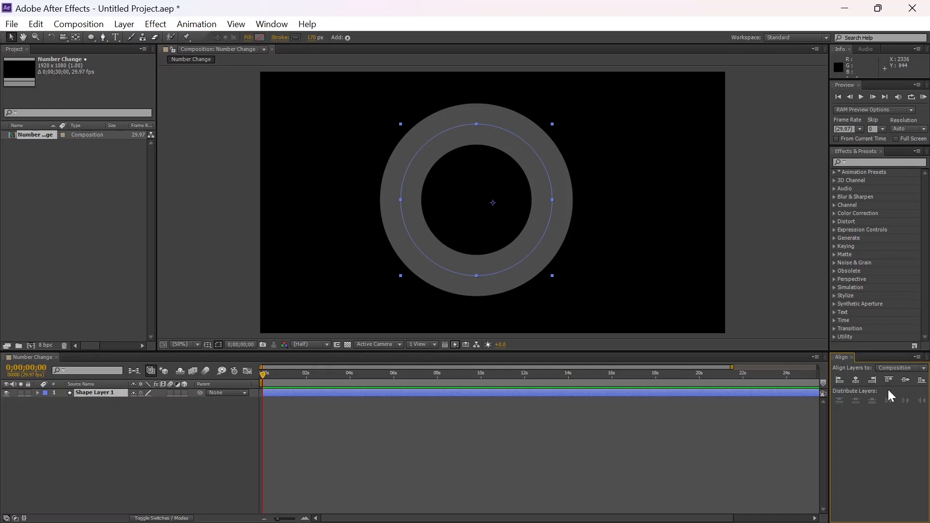
click(856, 380)
click(906, 380)
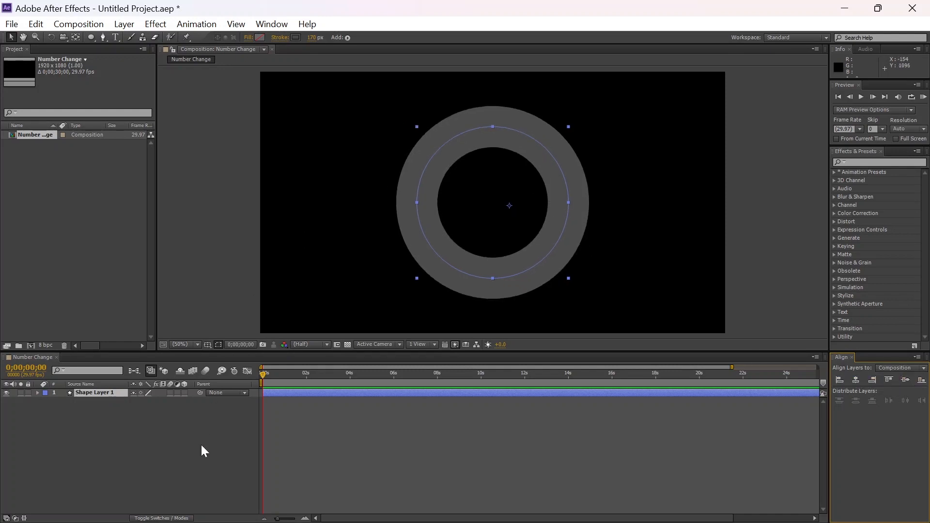
Duplicate Shape Layer 1 and lock the original layer
click(186, 442)
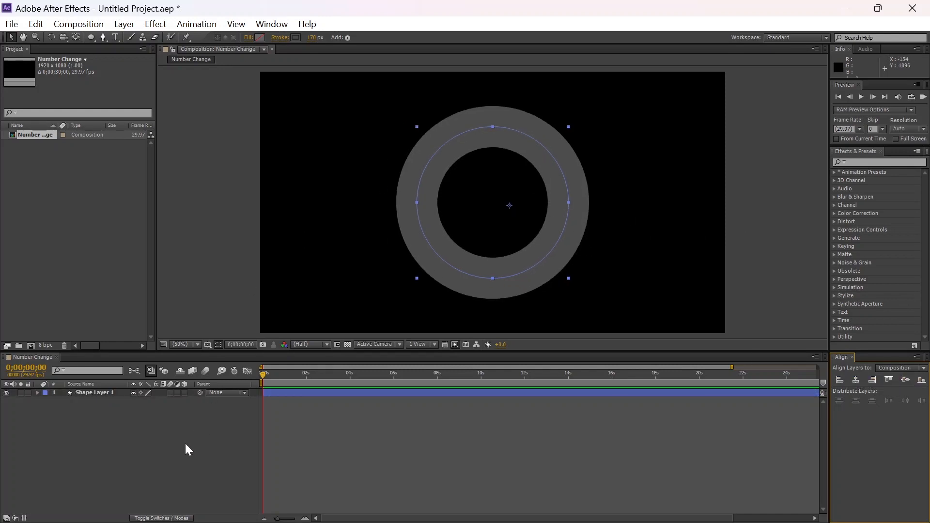
click(93, 395)
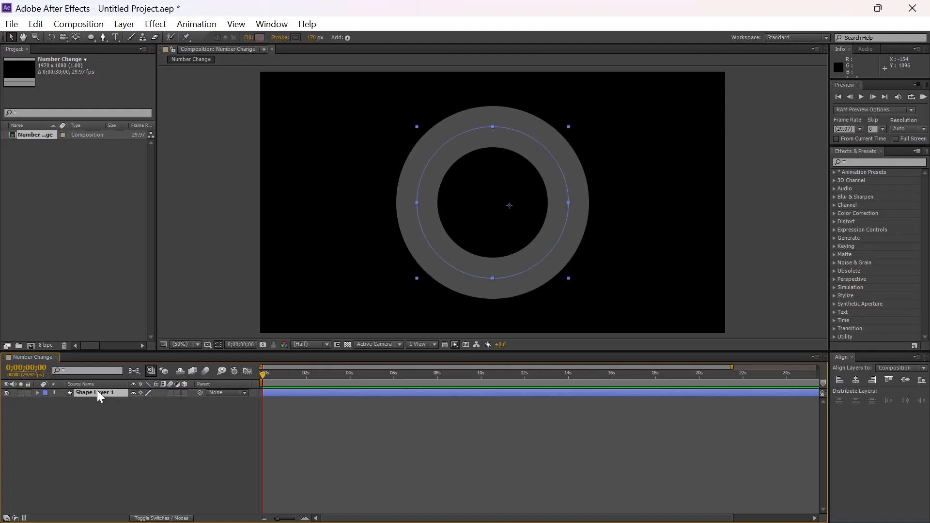
key(ctrl+d)
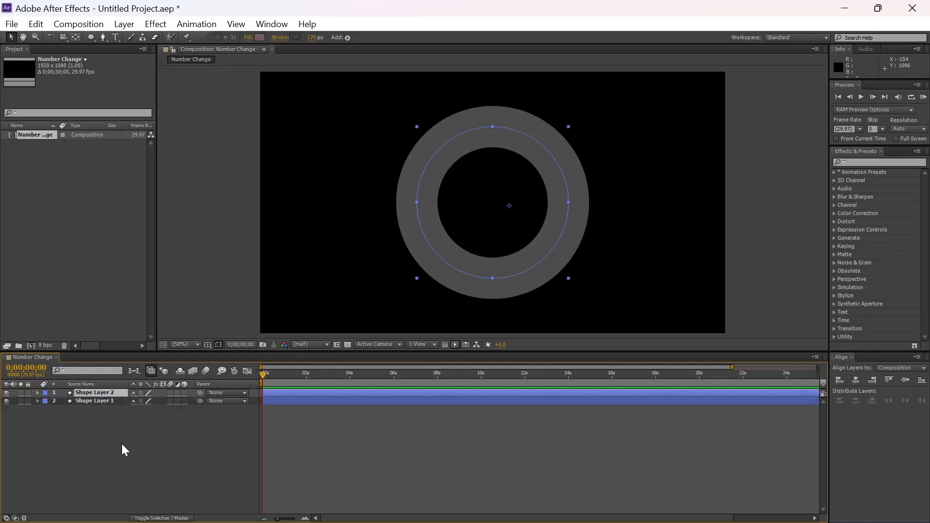
click(28, 401)
Set the duplicated ring's stroke colour to white FFFFFF and its stroke width to 111 px
click(312, 38)
key(Return)
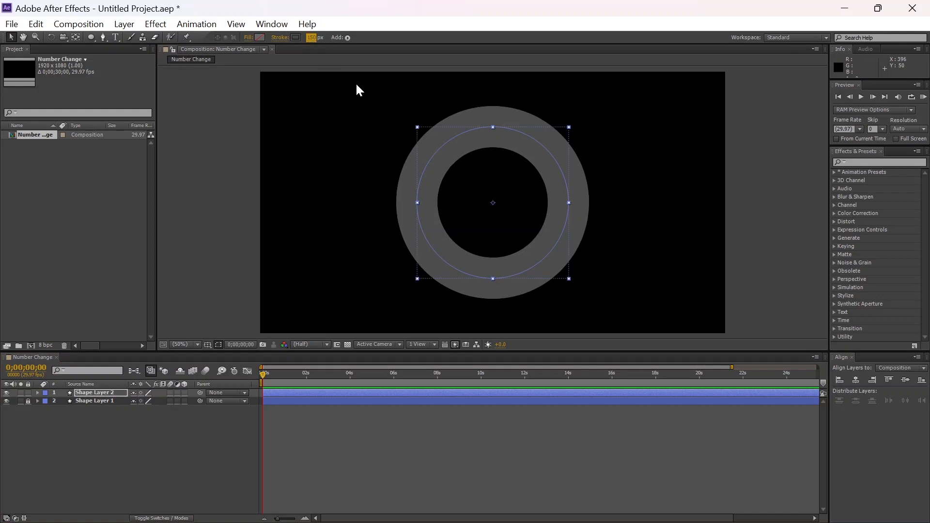
click(297, 37)
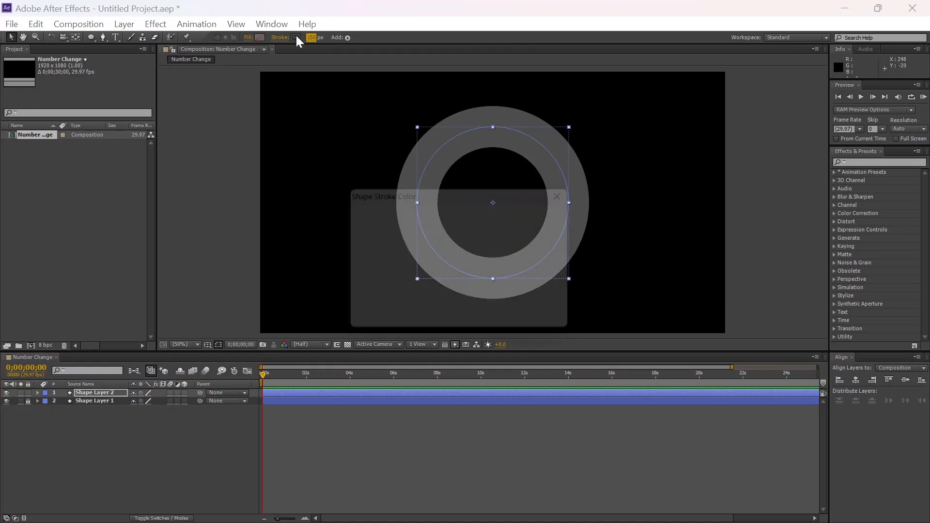
drag(380, 258, 283, 143)
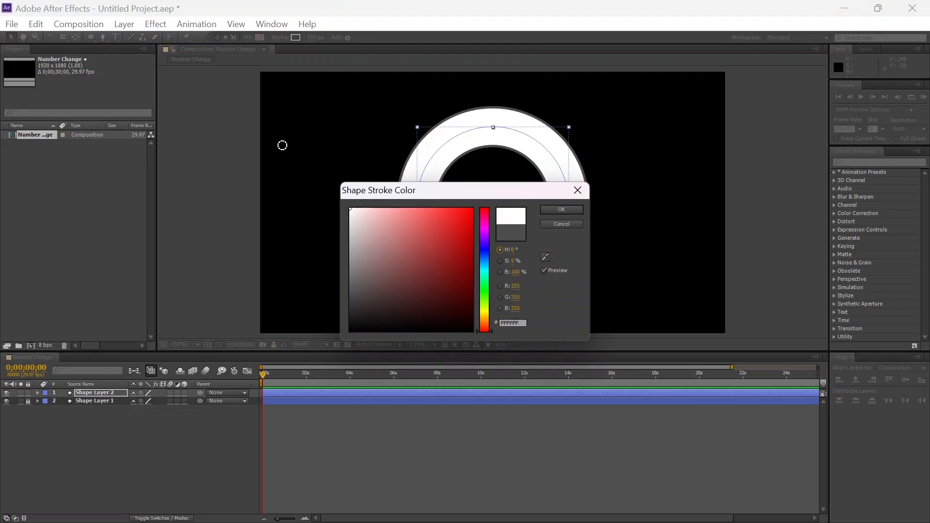
click(561, 209)
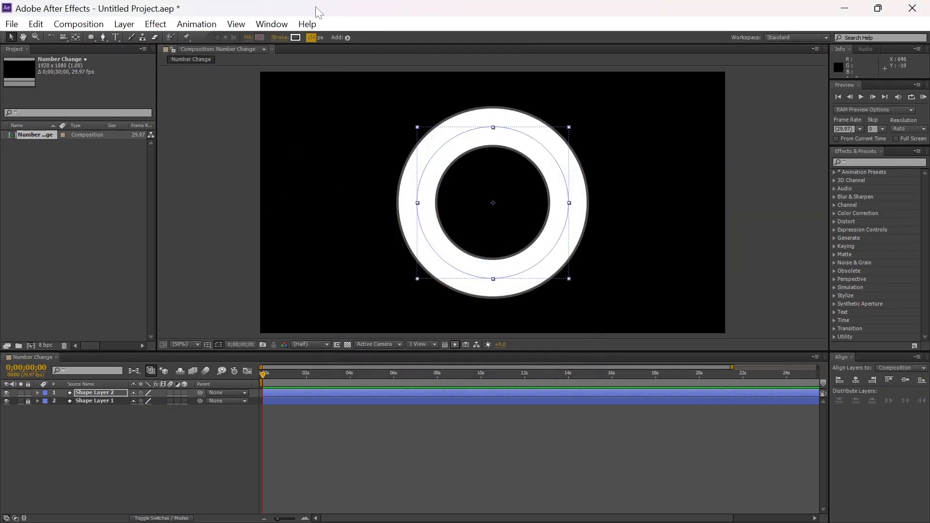
drag(311, 38, 294, 38)
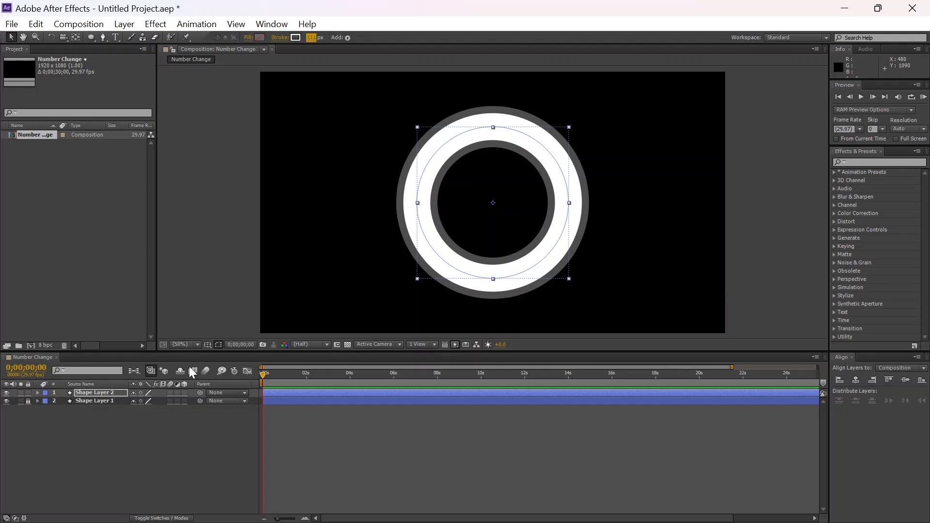
click(321, 423)
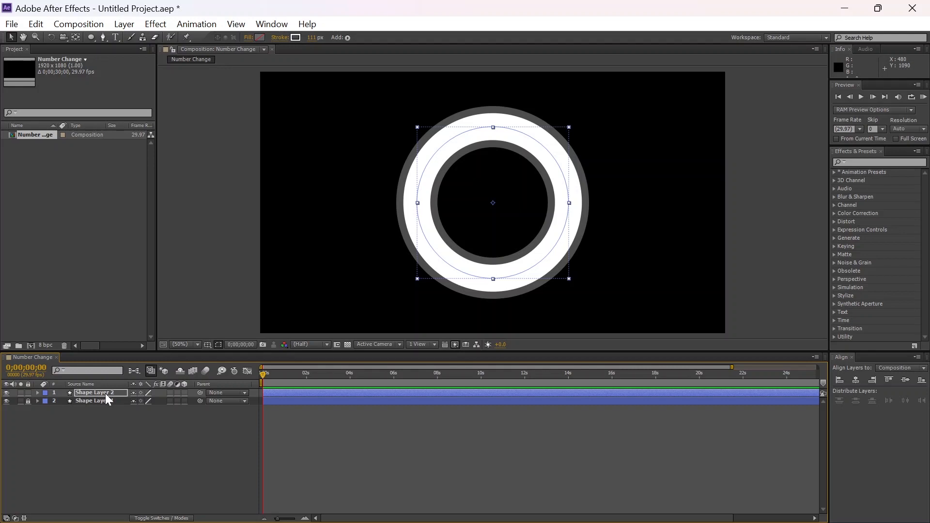
Add Trim Paths to the contents of Shape Layer 2 and expand its properties
click(38, 393)
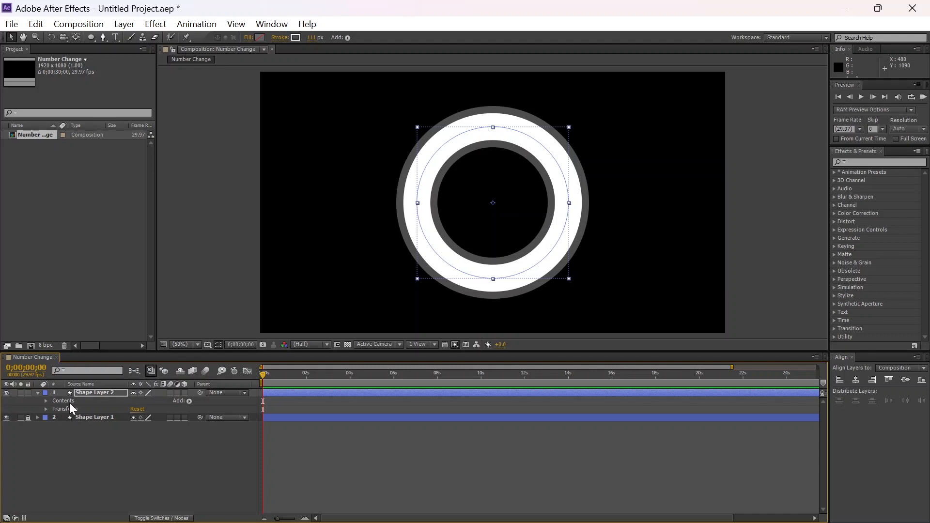
click(189, 401)
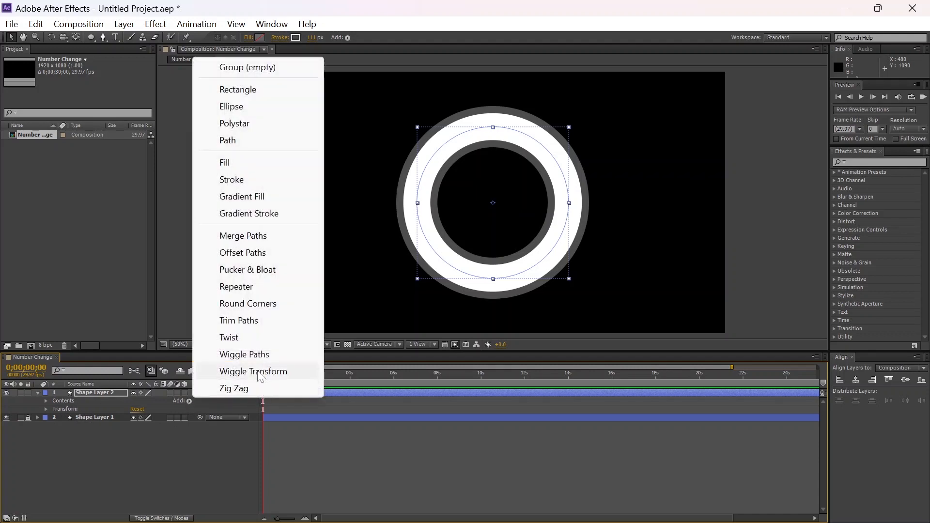
click(252, 324)
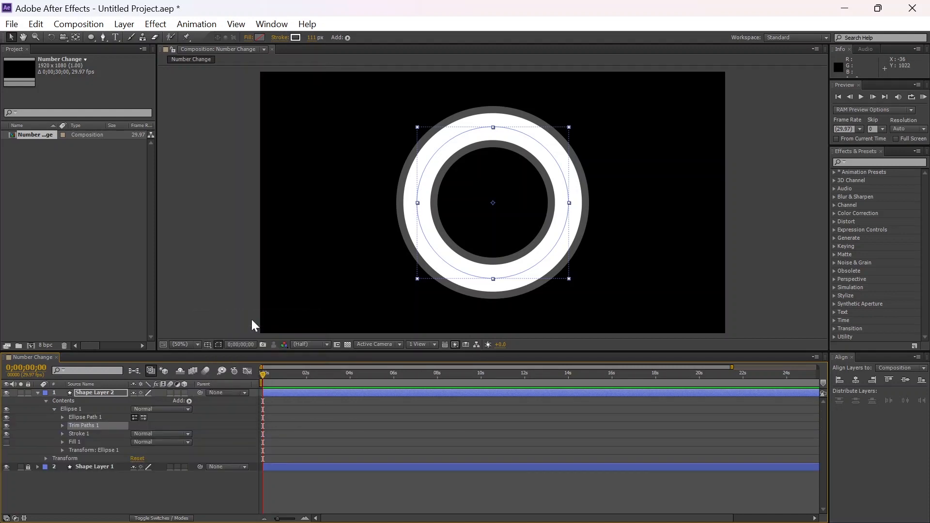
click(63, 427)
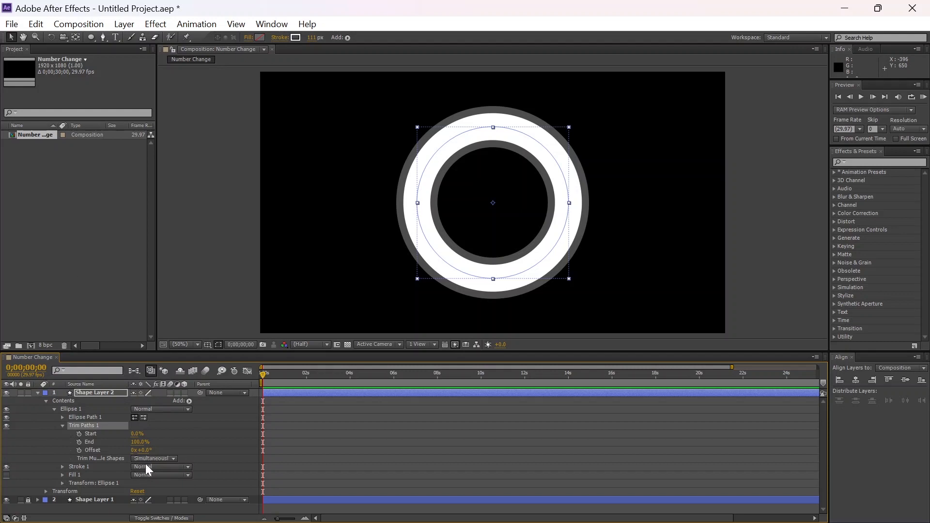
Keyframe the Trim Paths End of Shape Layer 2 from 0% at 0;00;00;00 to 100% at 0;00;01;00
click(78, 442)
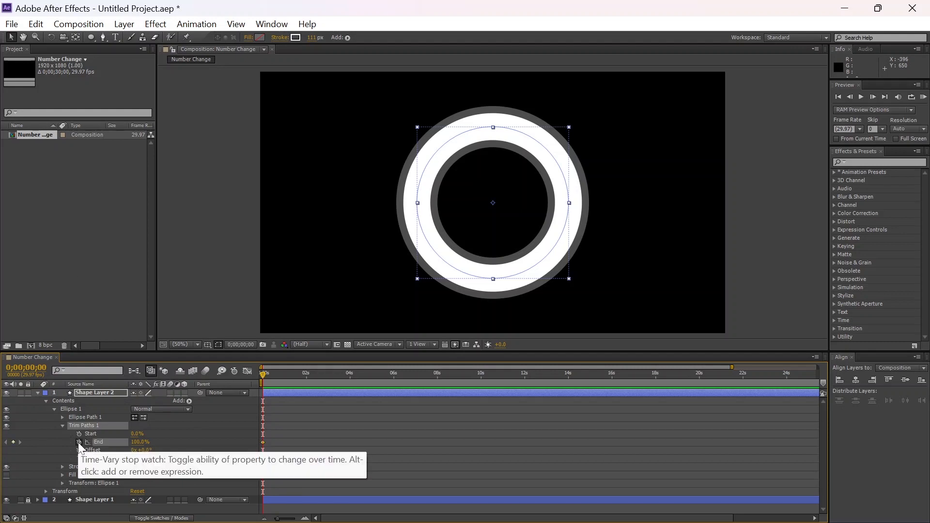
drag(140, 443, 21, 417)
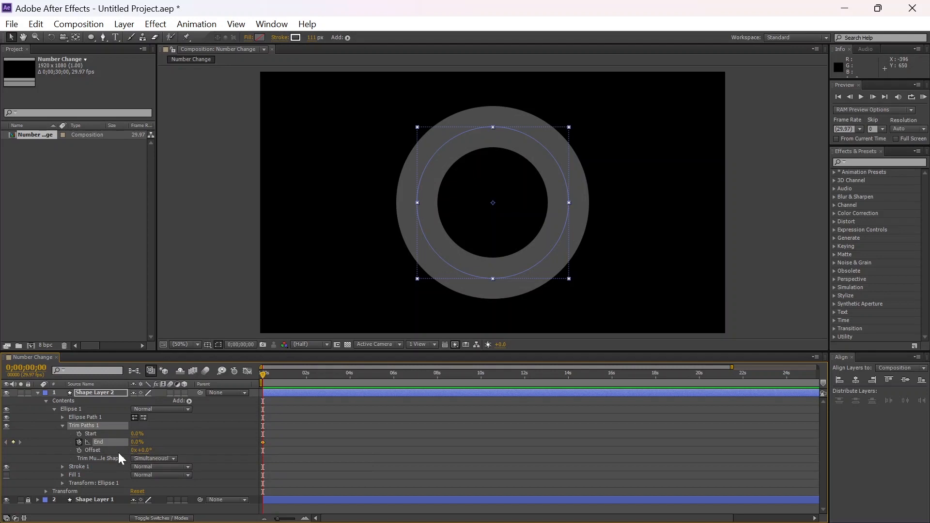
click(36, 368)
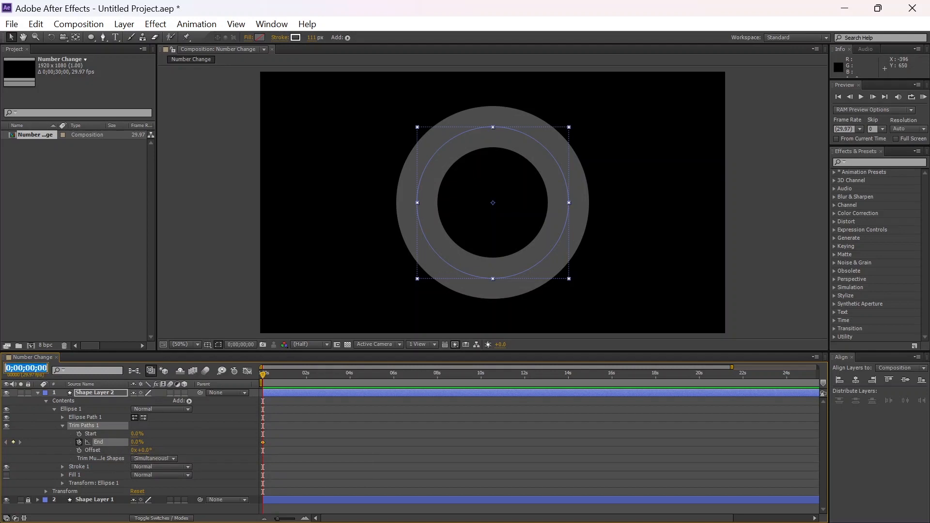
text(20)
key(Return)
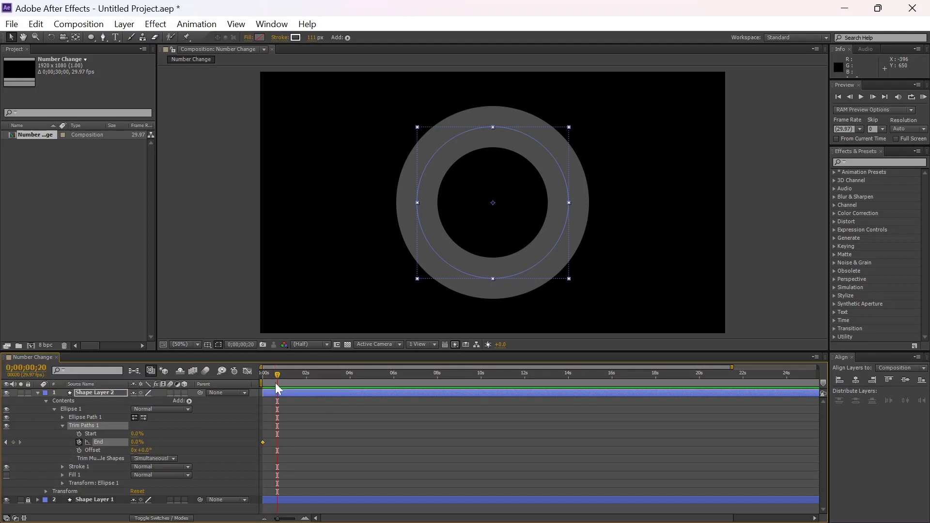
click(36, 368)
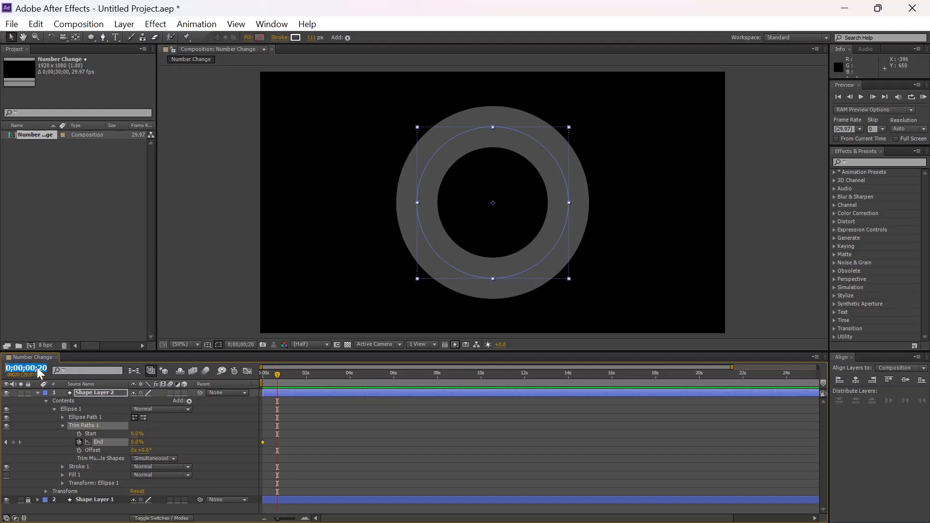
text(30)
key(Return)
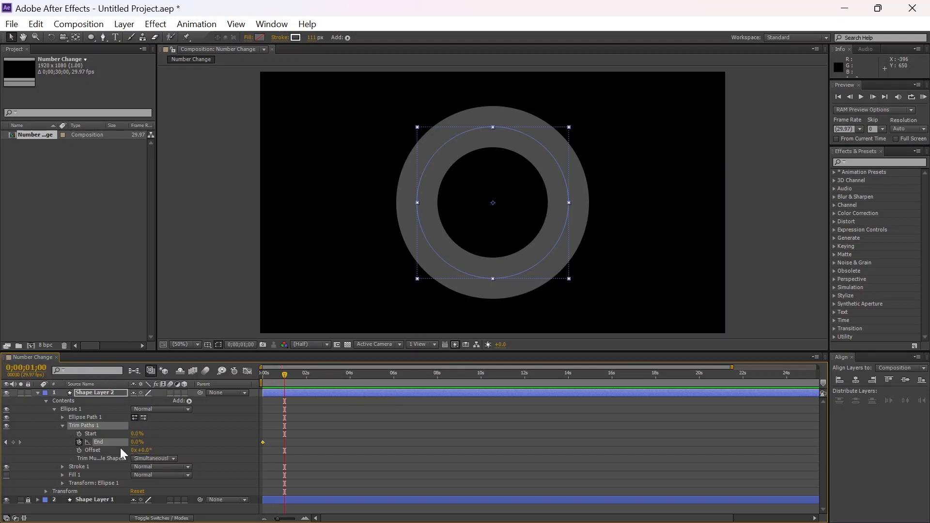
drag(133, 442, 197, 447)
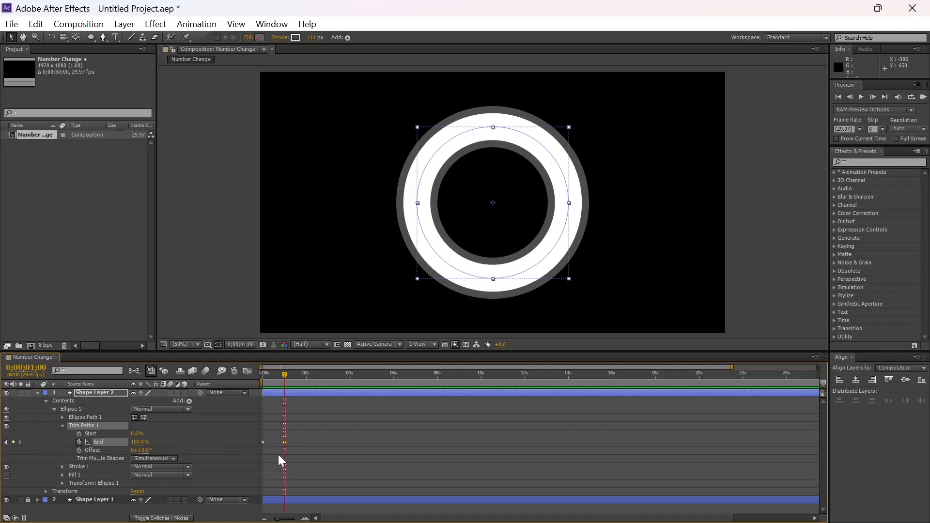
Play back the ring's trim animation from the start of the composition
drag(285, 376, 207, 375)
key(space)
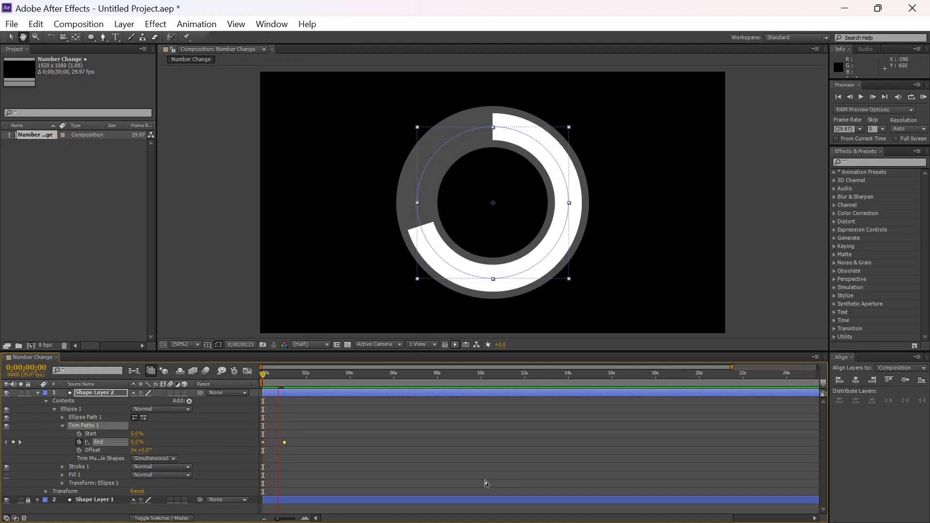
key(space)
With the current time at 0;00;00;15, set the line cap of Shape Layer 2's stroke to Round Cap
drag(285, 374, 275, 374)
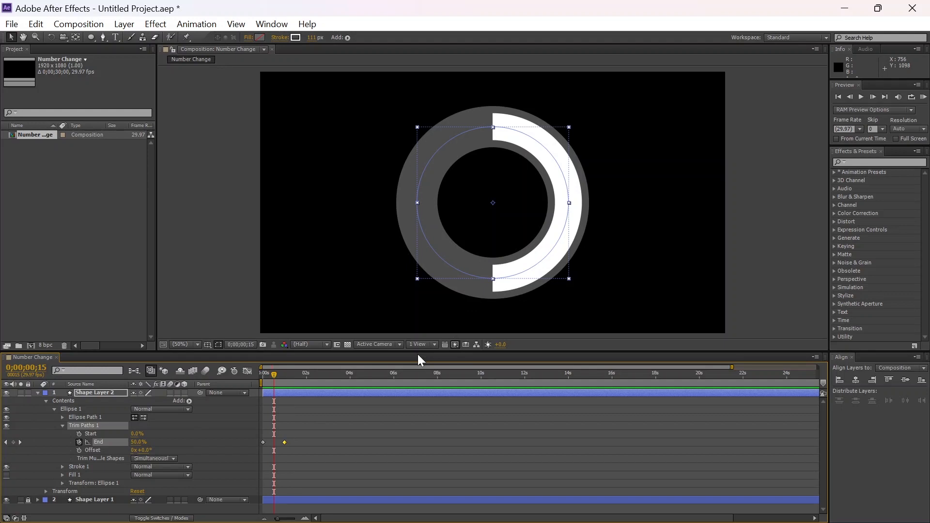
click(62, 466)
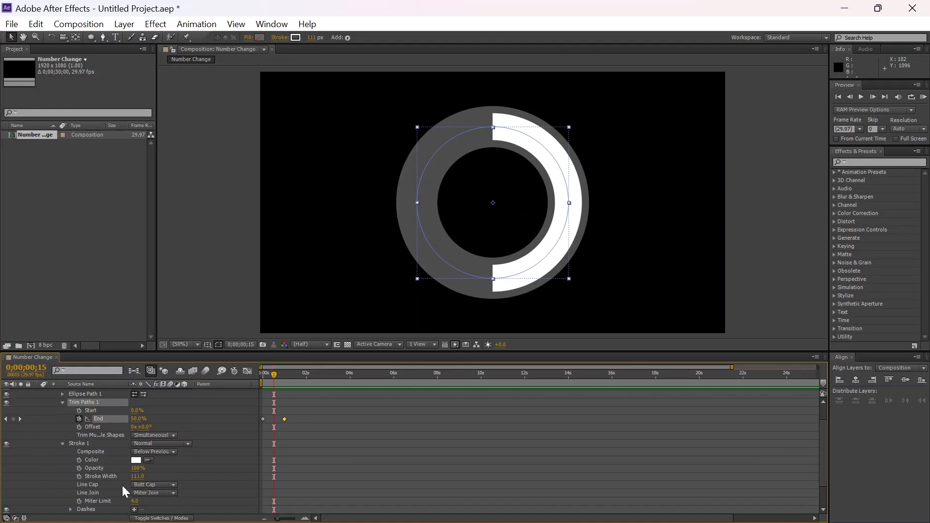
click(172, 485)
click(176, 458)
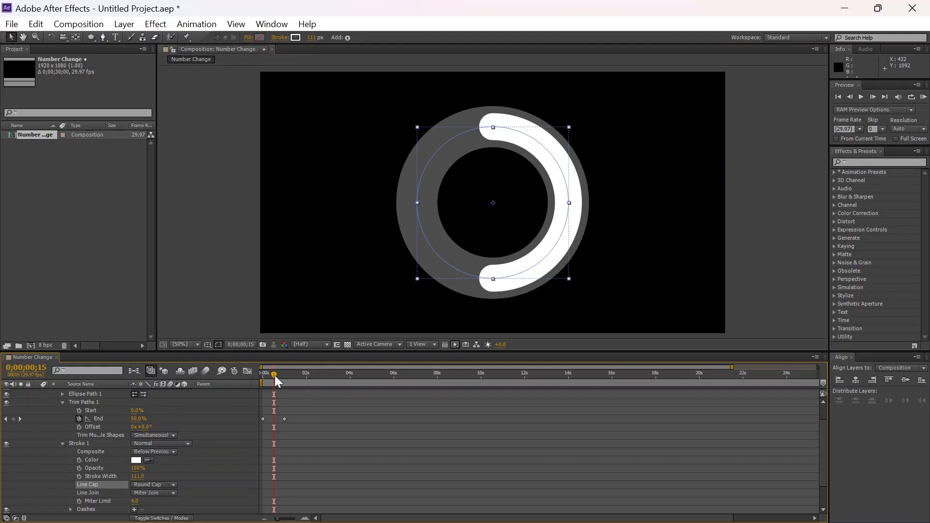
Preview the round-capped ring animation from the start, and return the current time to 0;00;00;00
drag(274, 376, 227, 379)
key(space)
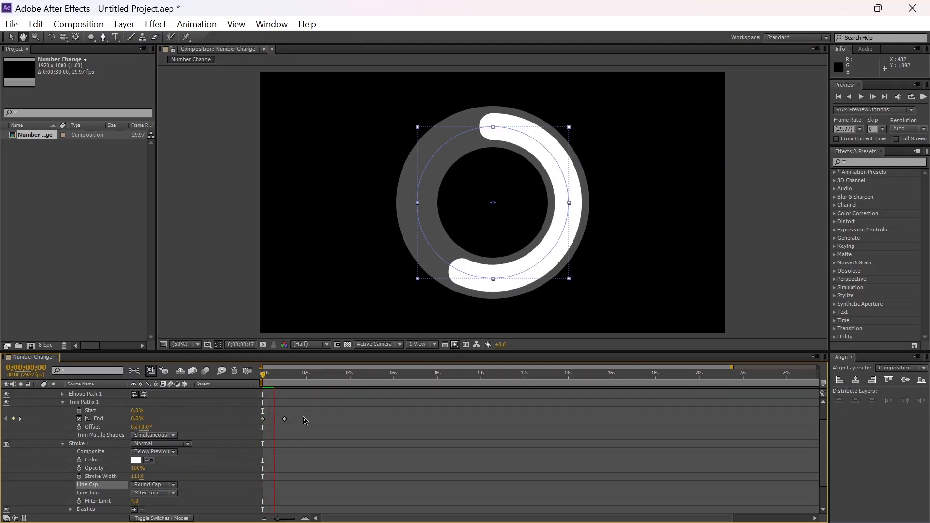
drag(286, 381, 265, 376)
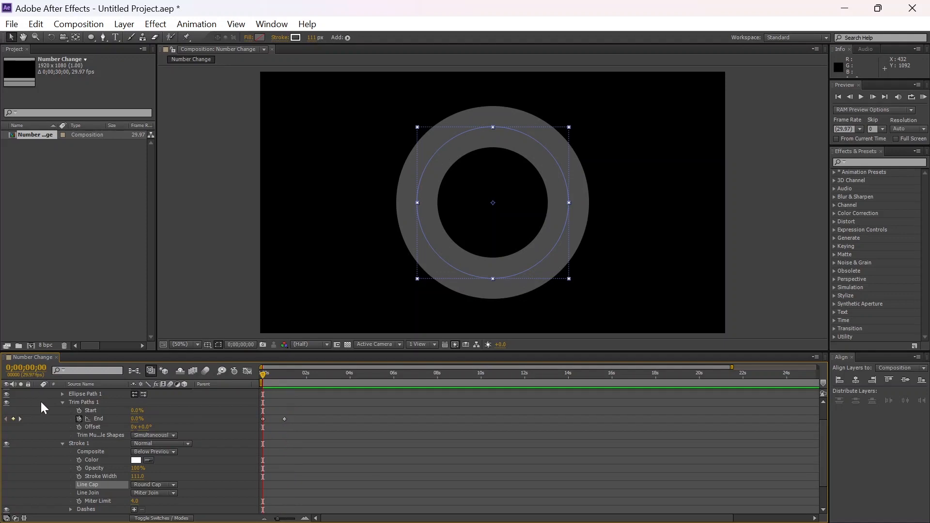
Collapse the Stroke 1 group and all of Shape Layer 2's properties, and deselect the layer
scroll(61, 415, down, 2)
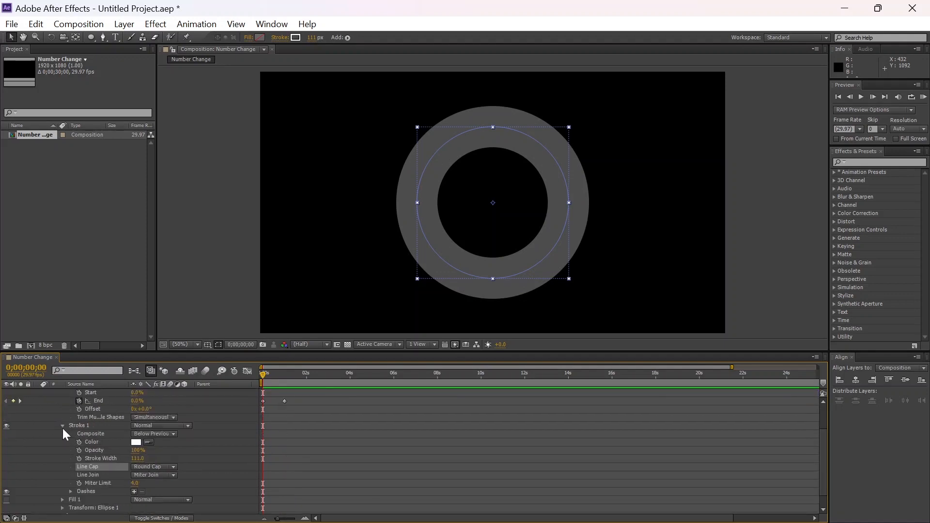
click(62, 426)
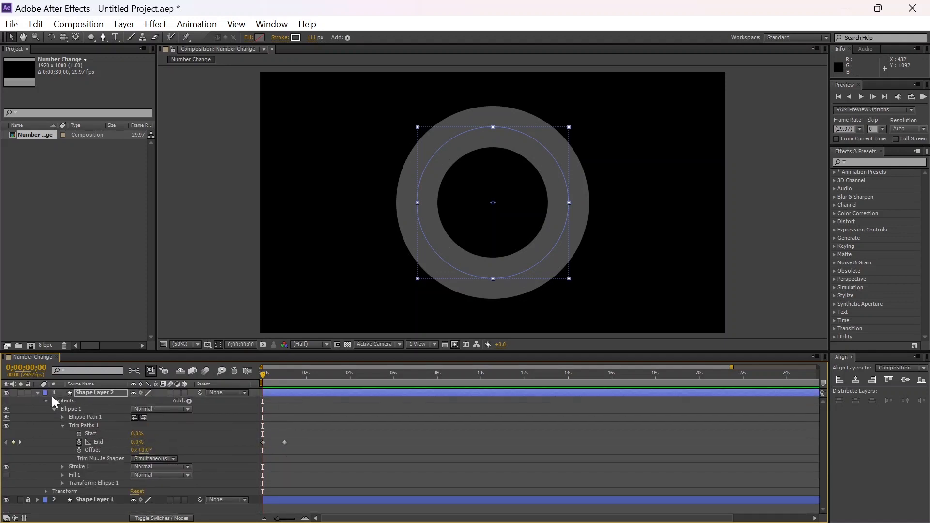
click(37, 393)
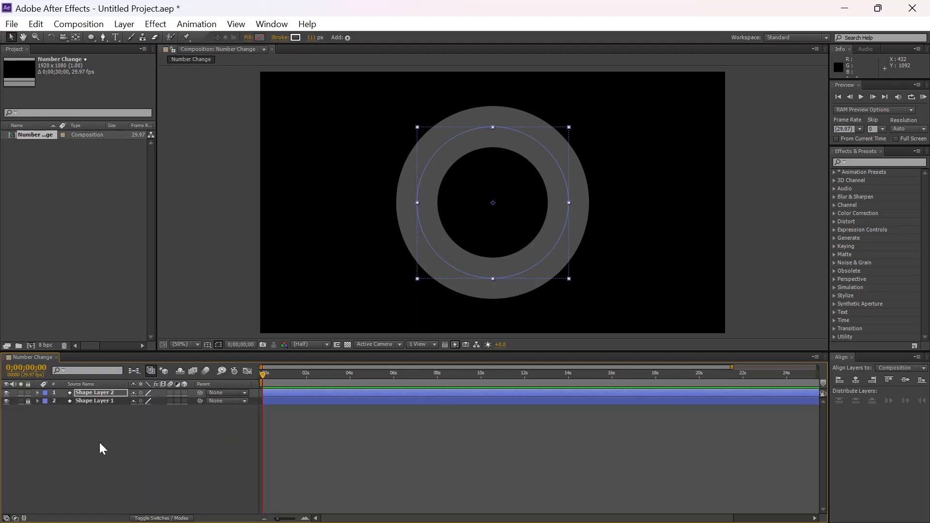
click(85, 453)
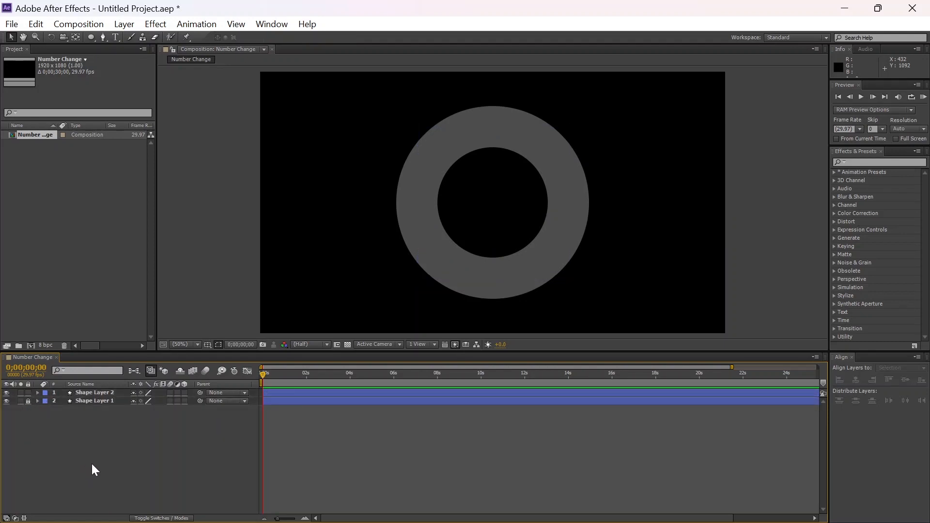
Add a new text layer reading 00 and return to the Selection tool
right_click(97, 452)
mouse_move(177, 289)
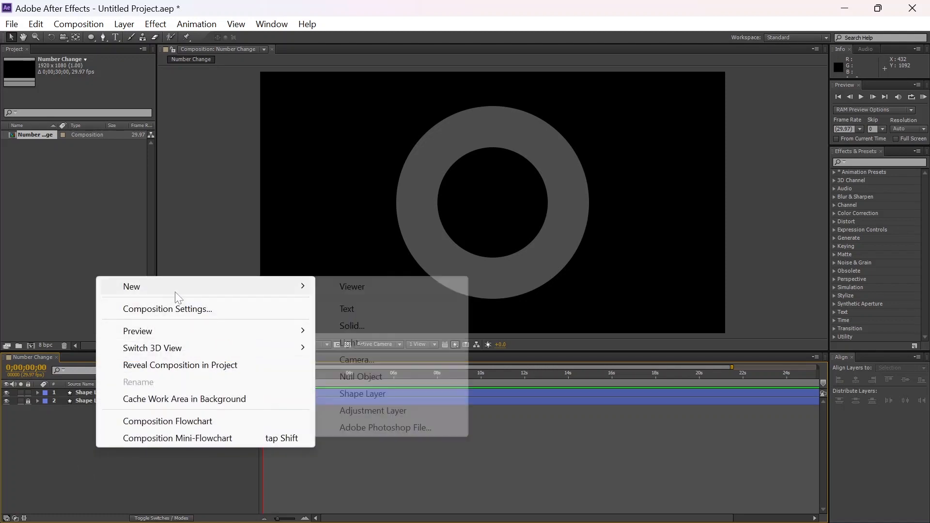
click(353, 310)
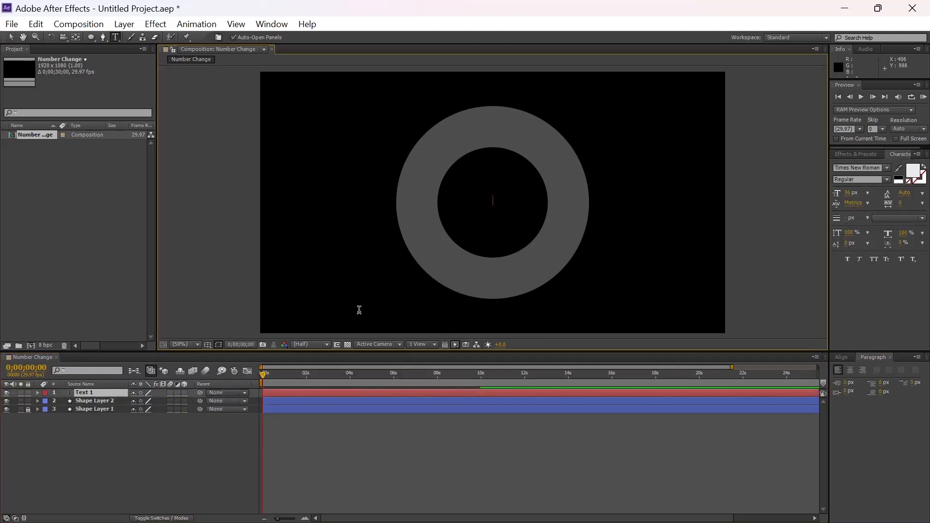
text(00)
key(KP_Enter)
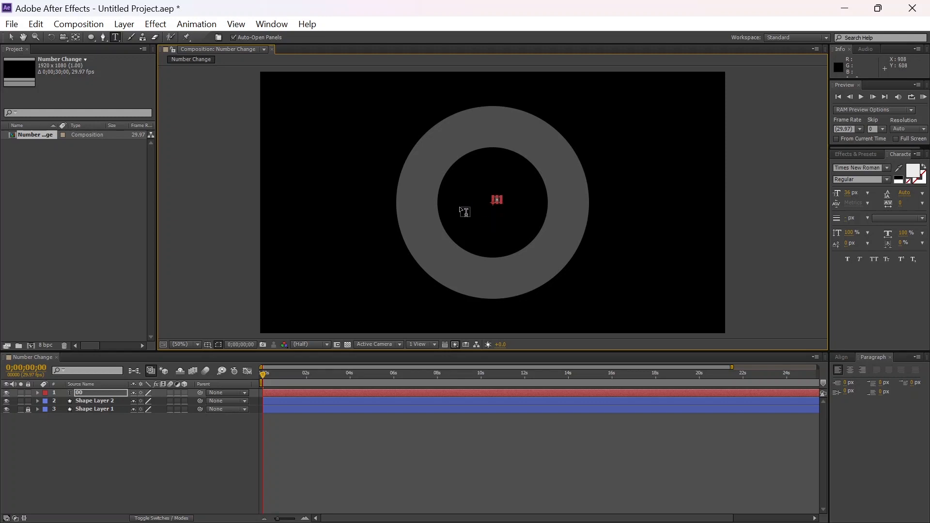
key(v)
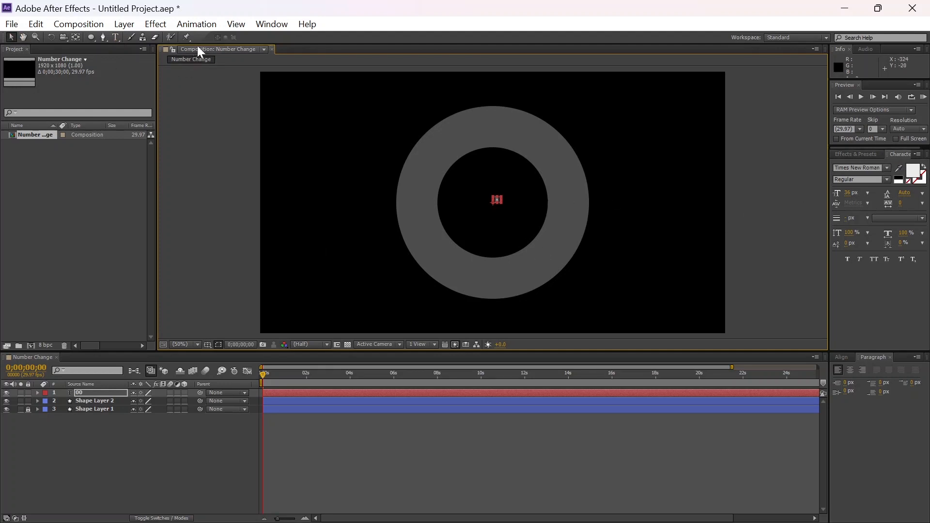
Set the font size of the 00 text to 171 px
click(277, 27)
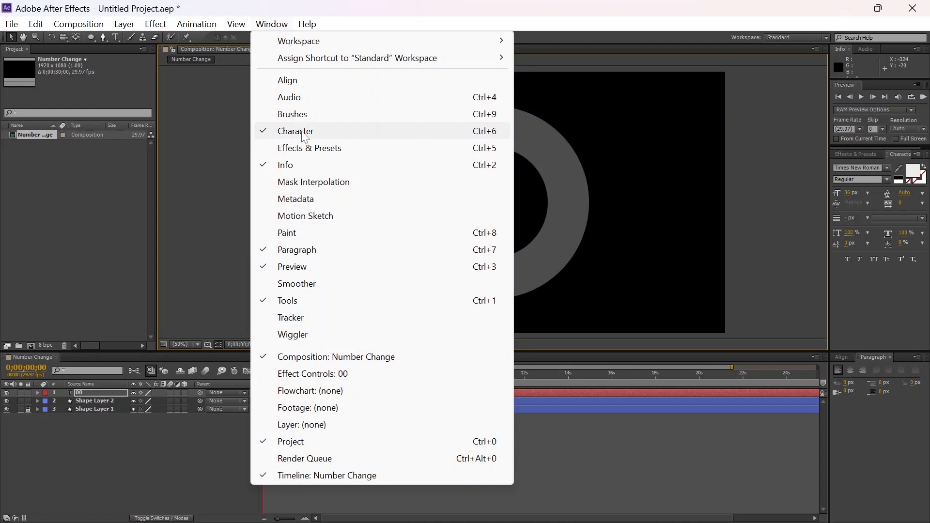
click(899, 158)
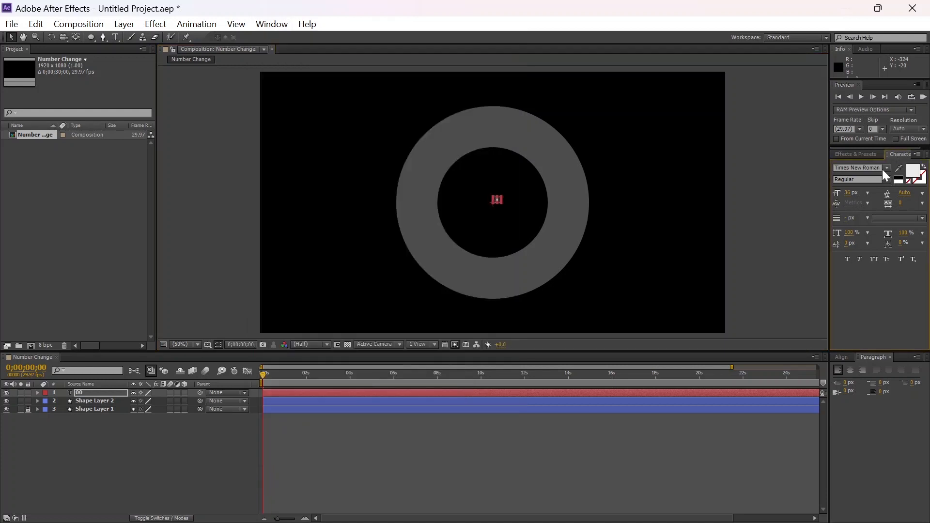
drag(851, 193, 919, 200)
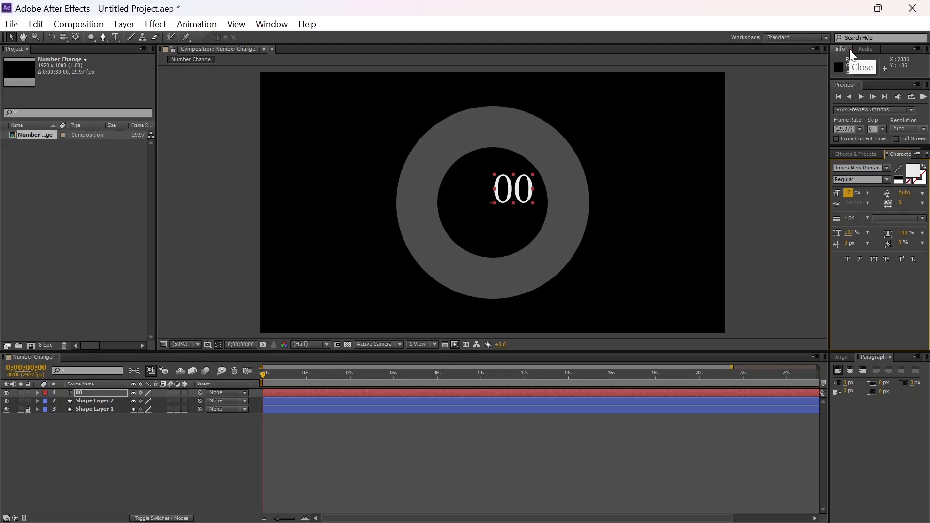
Close the Info, Audio and Preview panels, and dock Character and Paragraph together below Effects & Presets
click(850, 49)
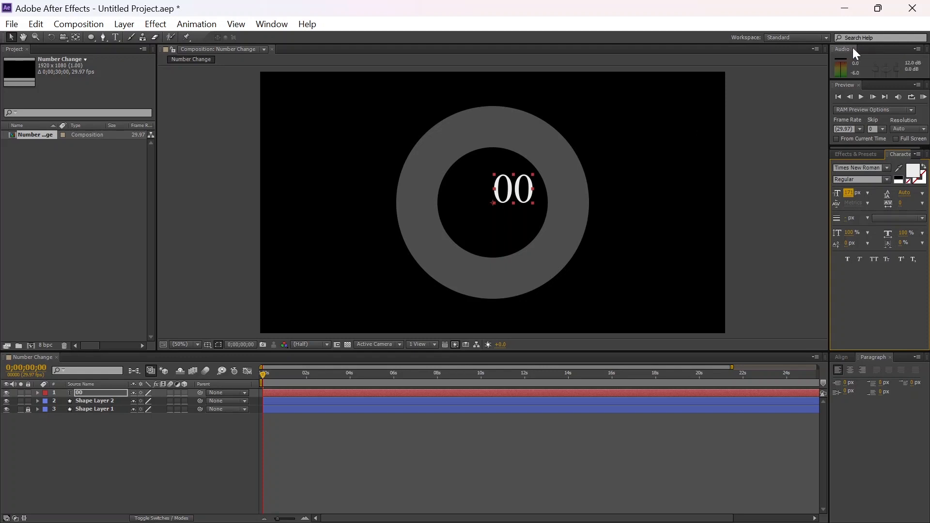
click(853, 49)
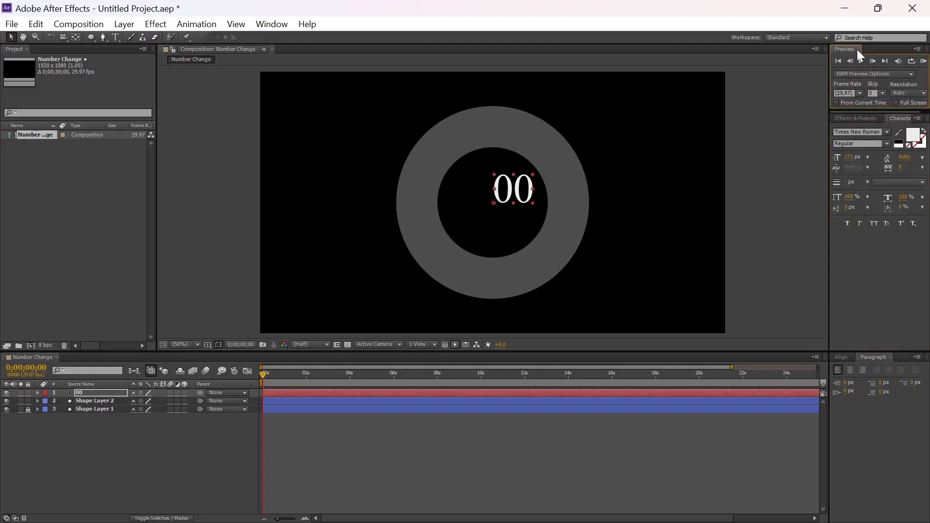
click(858, 49)
click(851, 52)
click(900, 54)
drag(898, 53, 854, 346)
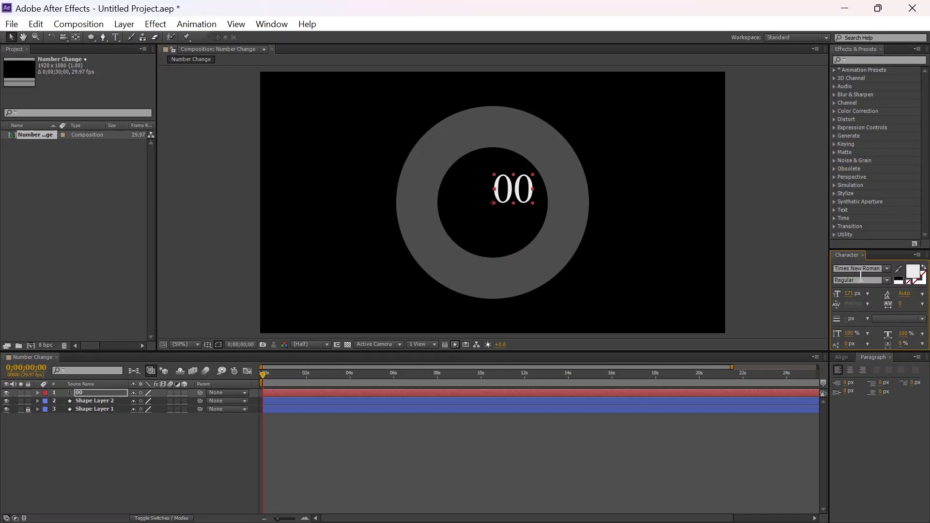
drag(879, 356, 873, 254)
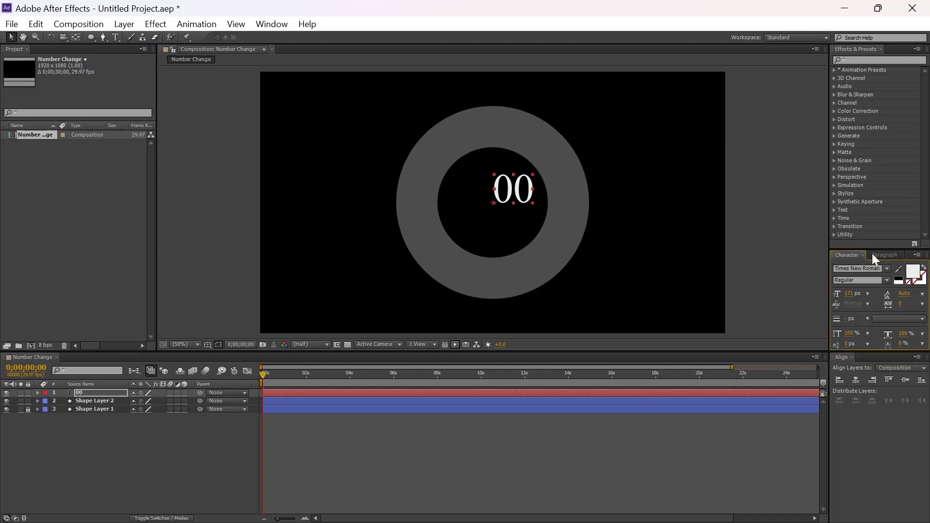
click(881, 255)
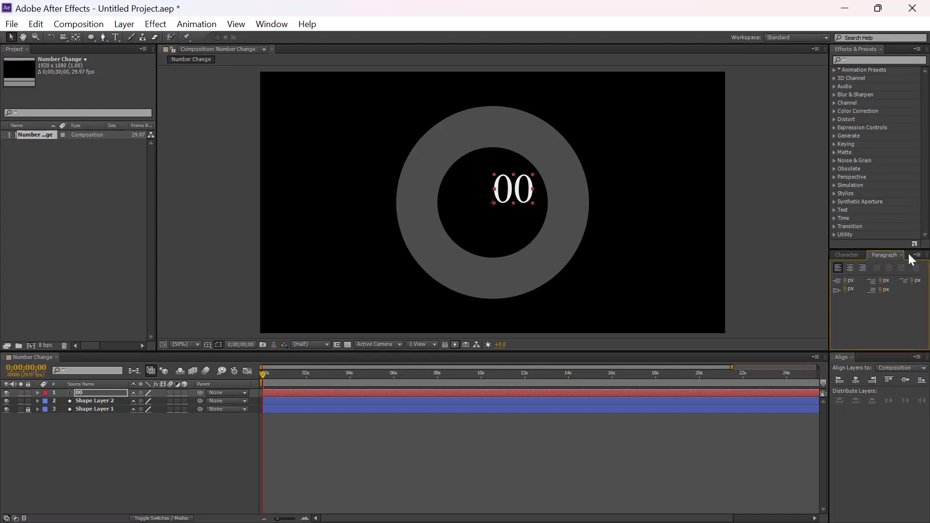
Center the 00 text's paragraph alignment and set its font to Arial with the Black style
click(851, 268)
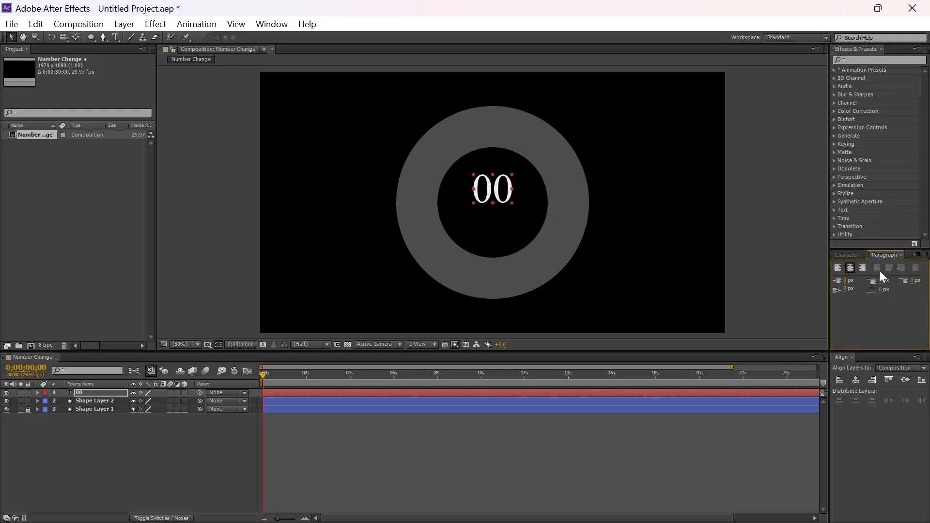
click(854, 255)
click(858, 270)
text(Arial)
key(Return)
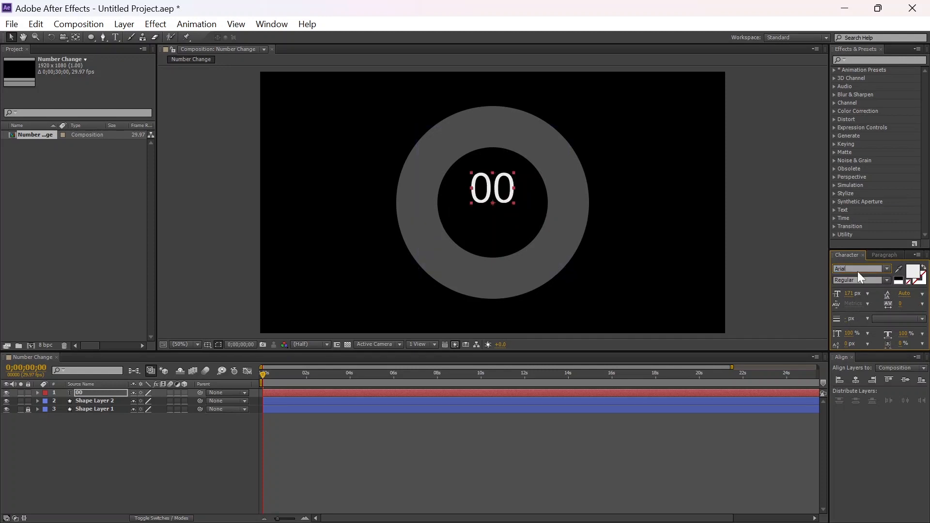
click(868, 281)
click(887, 280)
click(843, 430)
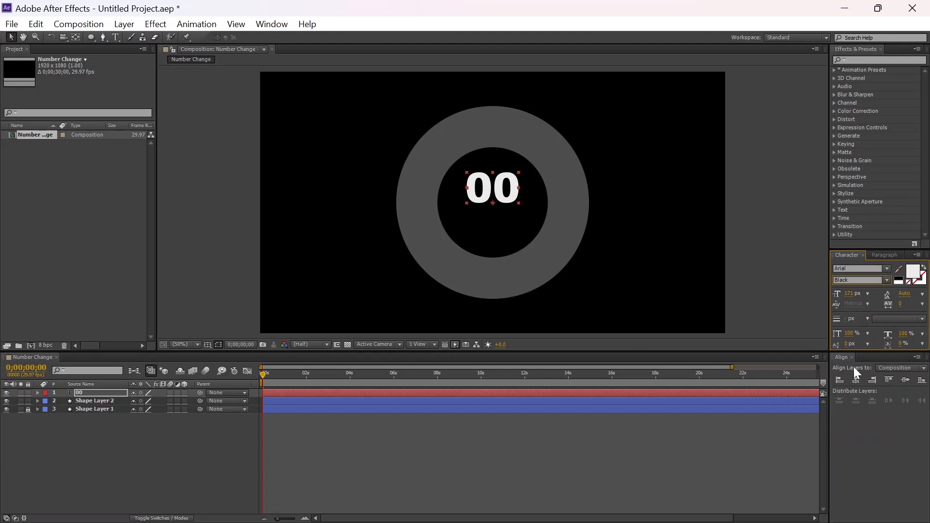
Align the 00 text to the composition's horizontal and vertical centre, and preview the animation from the start
click(856, 380)
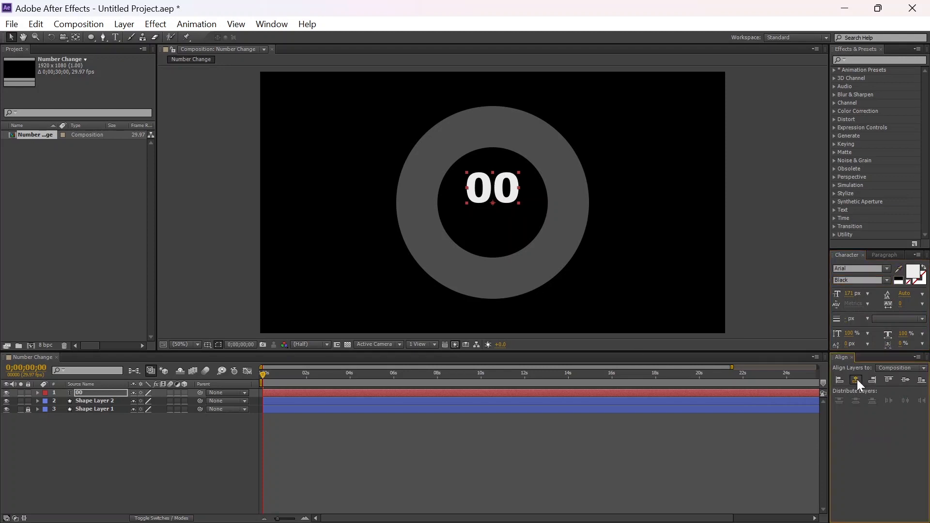
click(904, 380)
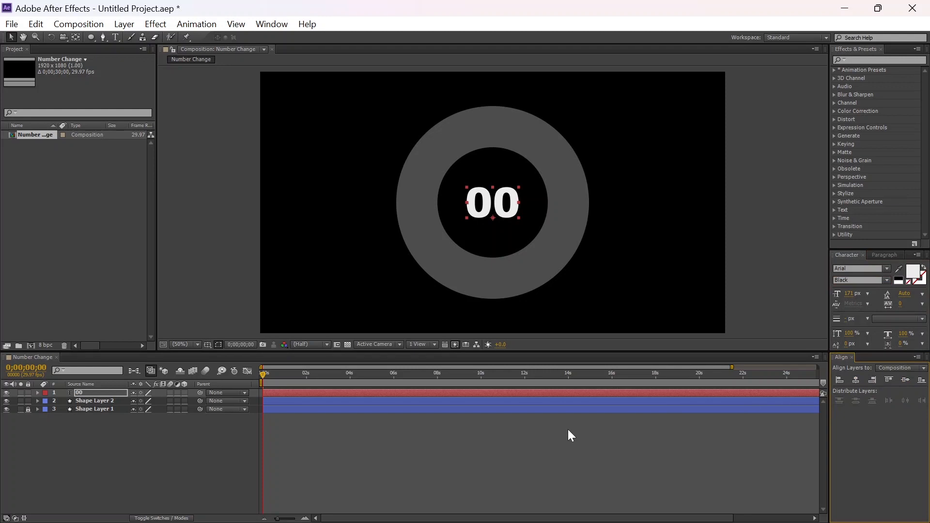
click(264, 372)
key(space)
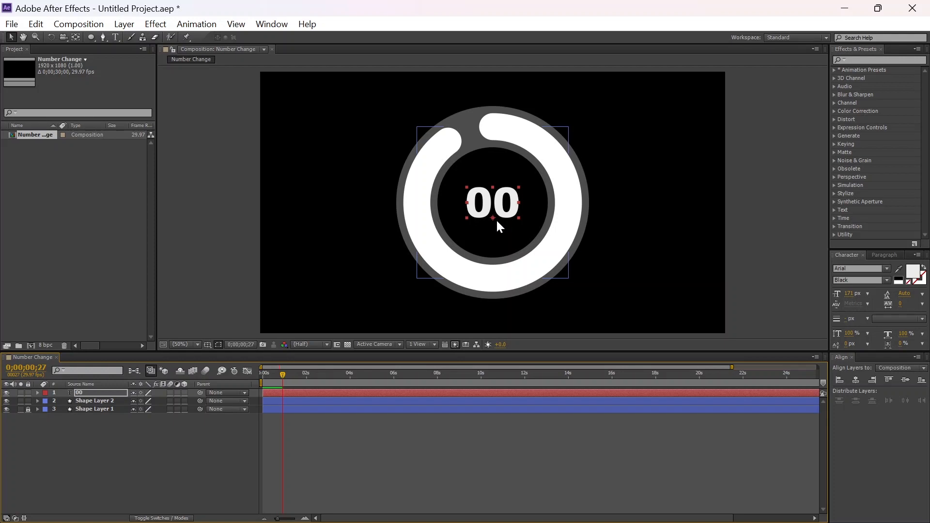
Expand the properties of the 00 layer and Shape Layer 2, scrub briefly through the ring animation, and return to the first frame
drag(284, 374, 237, 378)
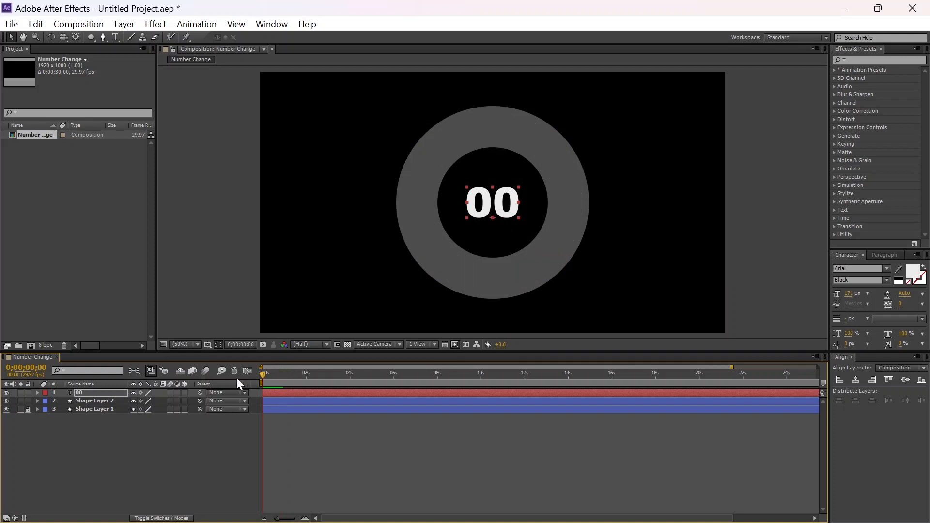
click(38, 393)
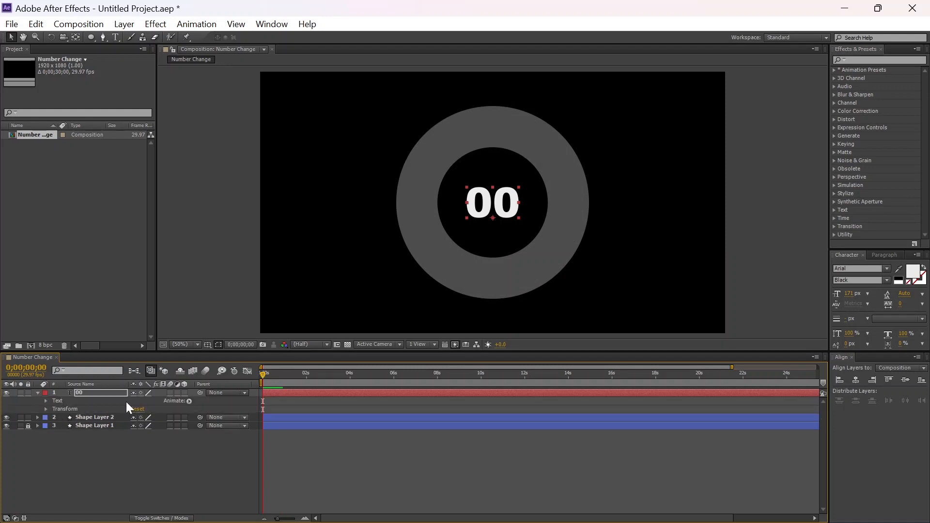
click(37, 418)
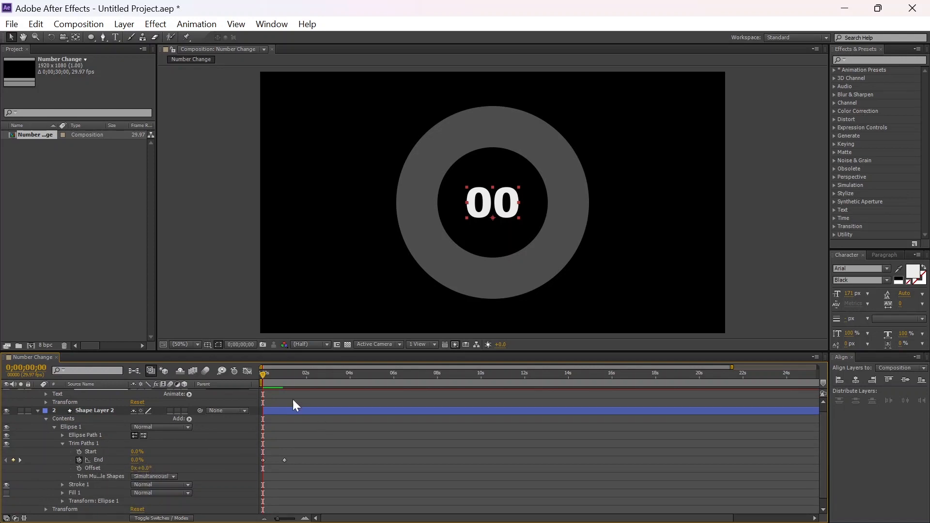
drag(262, 375, 266, 374)
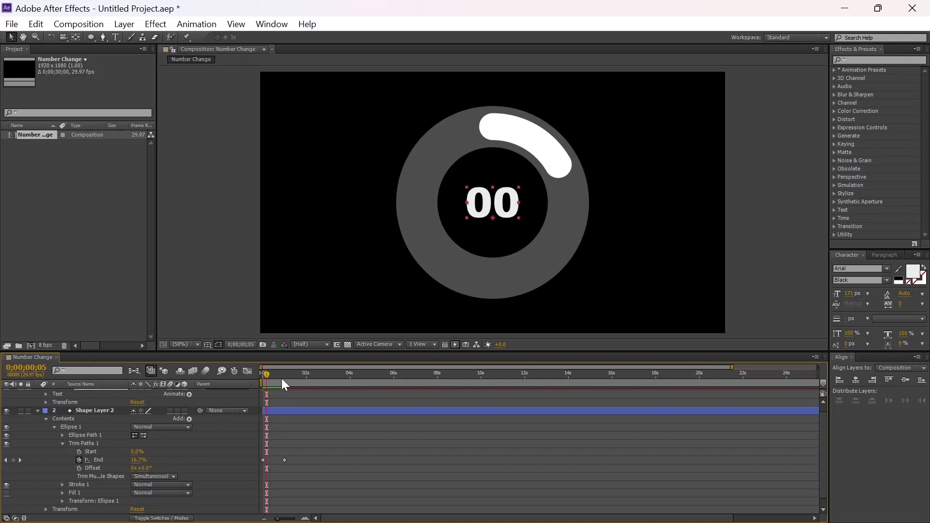
mouse_move(266, 373)
mouse_down()
mouse_move(274, 375)
mouse_move(256, 375)
mouse_up()
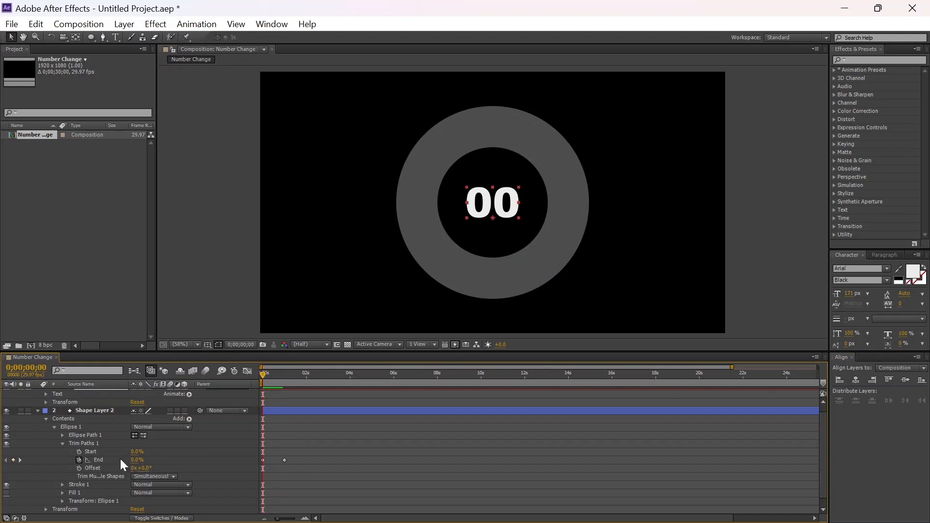
scroll(89, 428, up, 1)
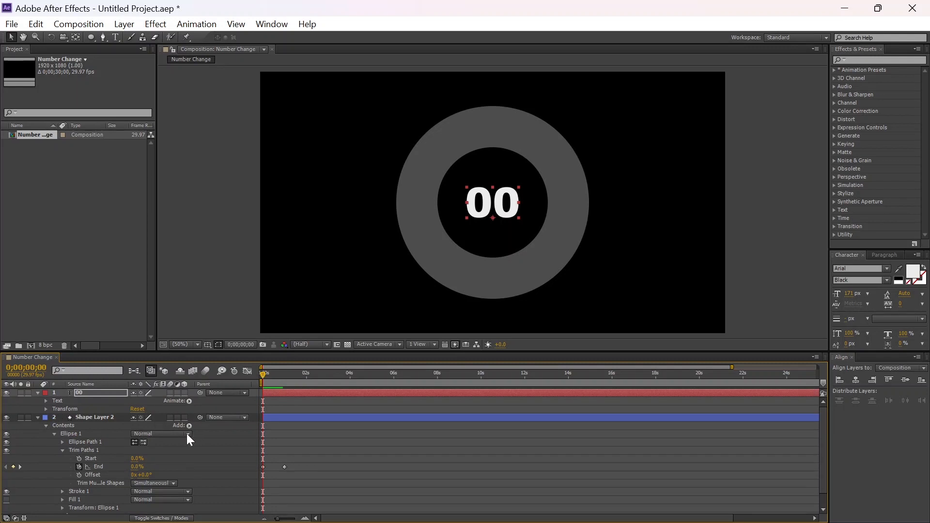
Add an expression to the 00 layer's Source Text that links it to the Trim Paths 1 End property of Shape Layer 2's Ellipse 1
click(46, 401)
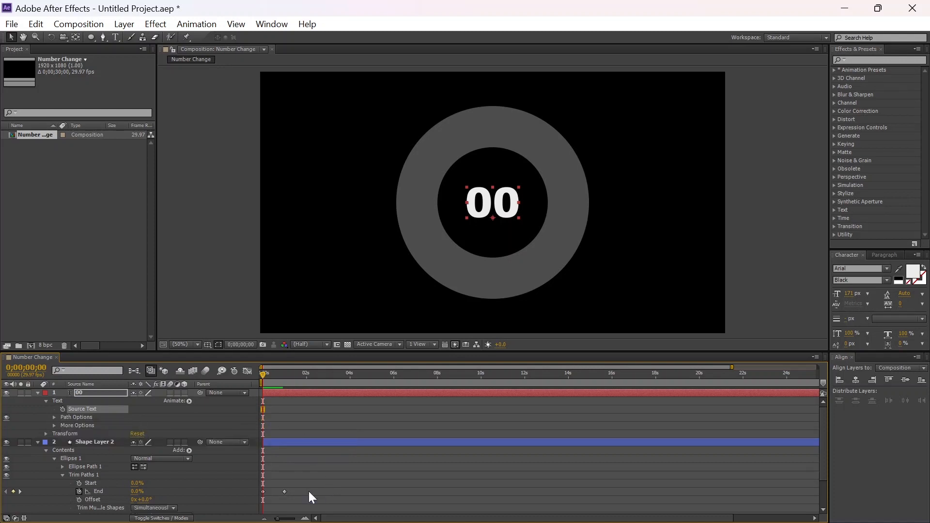
alt+click(63, 409)
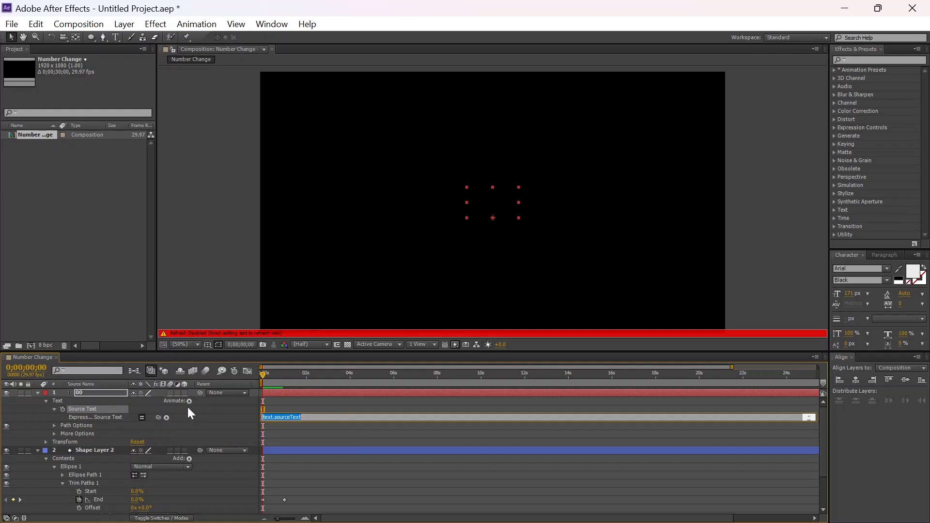
click(240, 411)
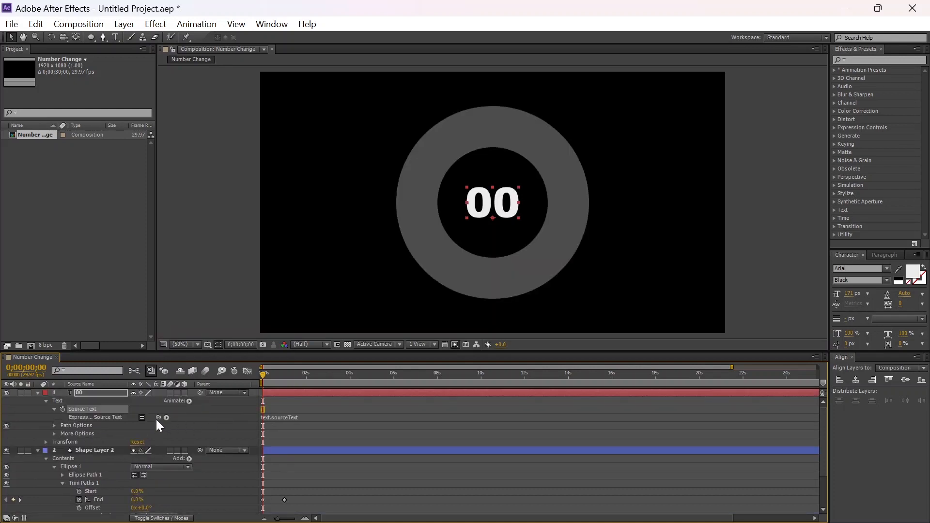
drag(159, 417, 108, 501)
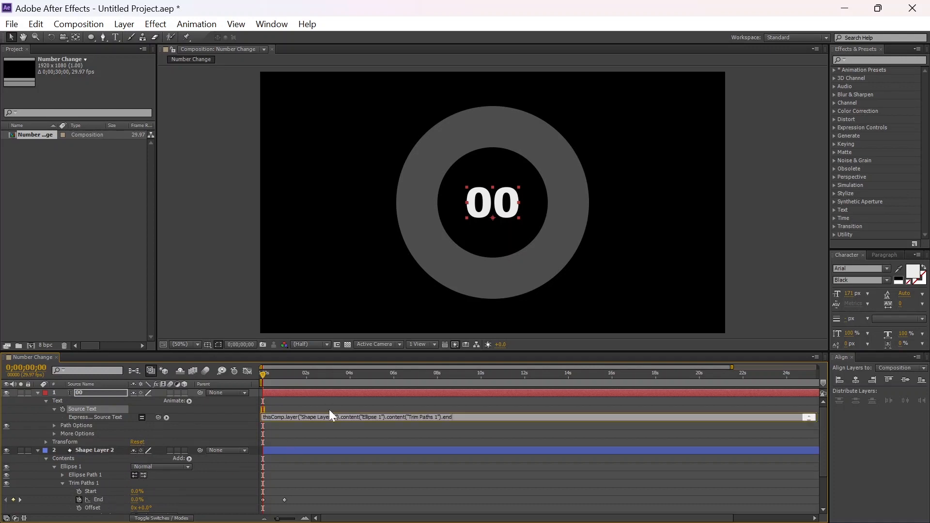
key(Return)
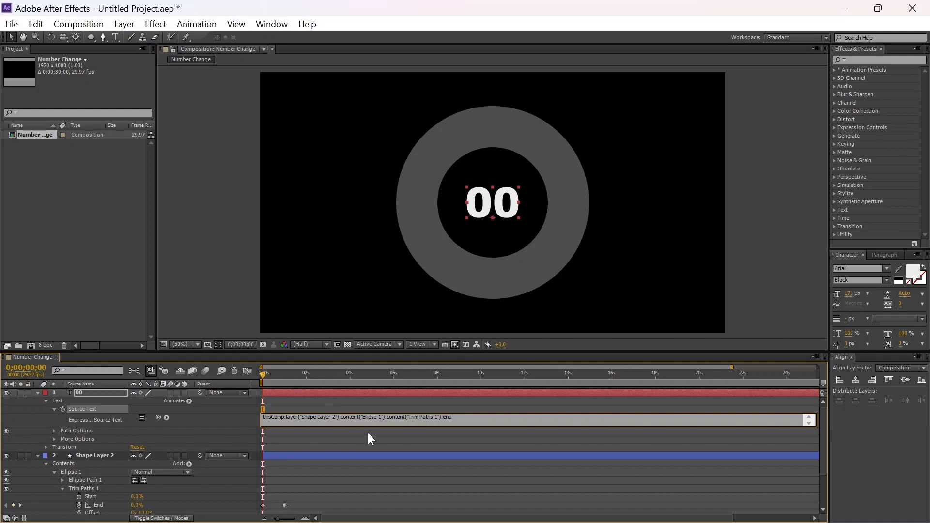
click(193, 429)
scroll(170, 452, down, 1)
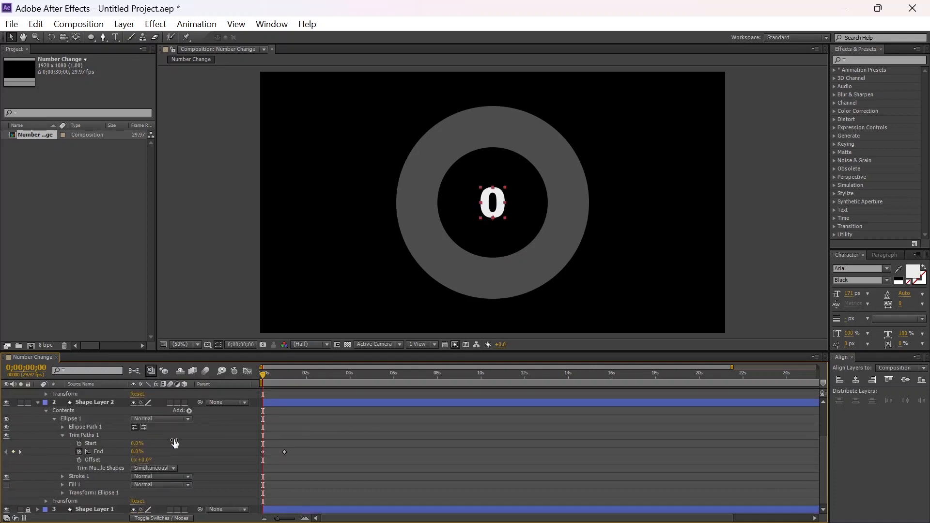
scroll(226, 405, up, 1)
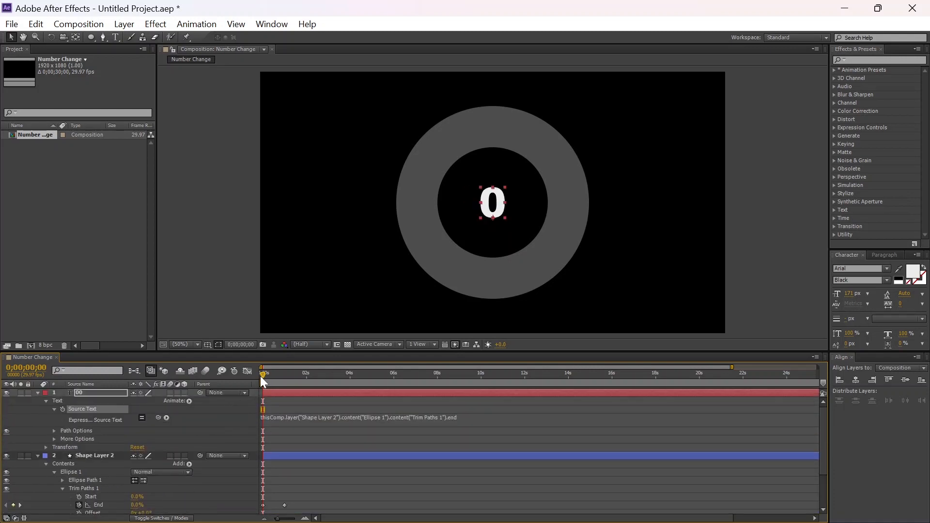
Preview the ring animation with the linked number and return to the first frame
key(space)
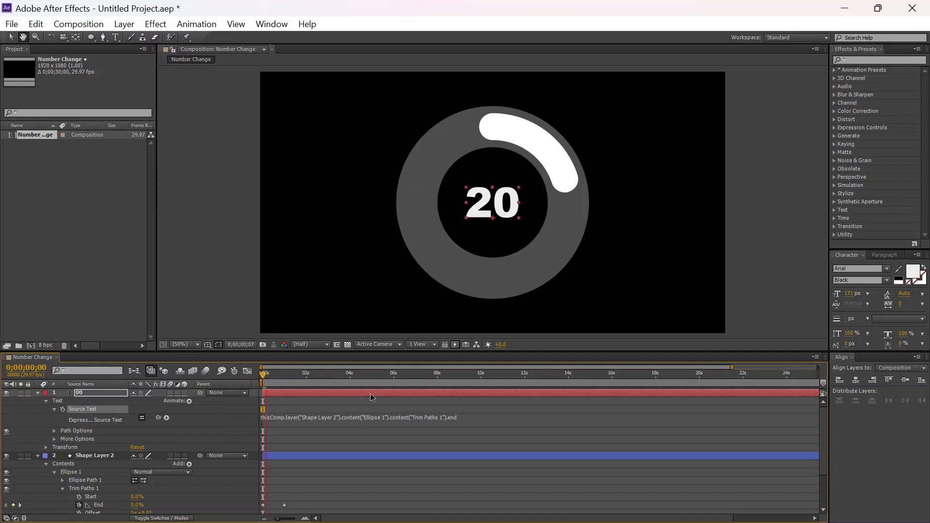
key(space)
mouse_move(272, 373)
mouse_down()
mouse_move(283, 374)
mouse_move(255, 371)
mouse_up()
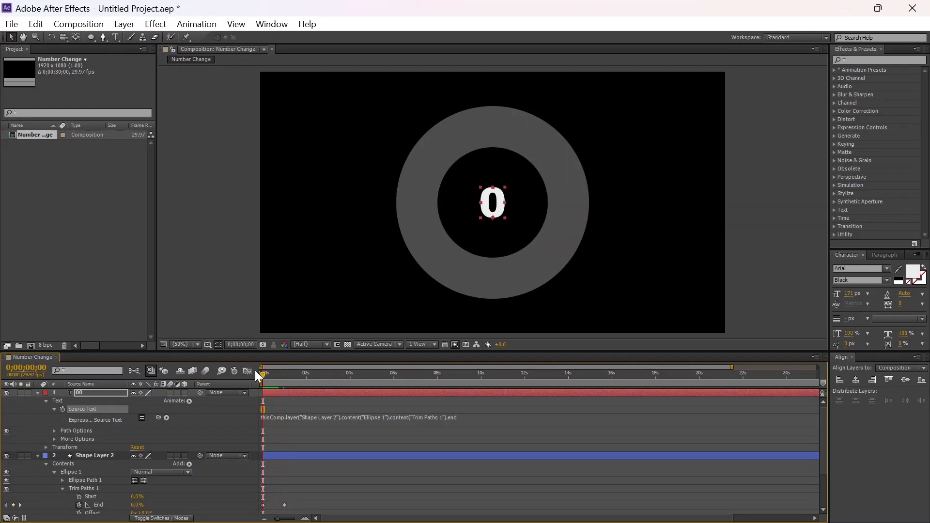
Add the expression Math.round(value) to the Trim Paths 1 End property of Shape Layer 2
scroll(87, 456, down, 5)
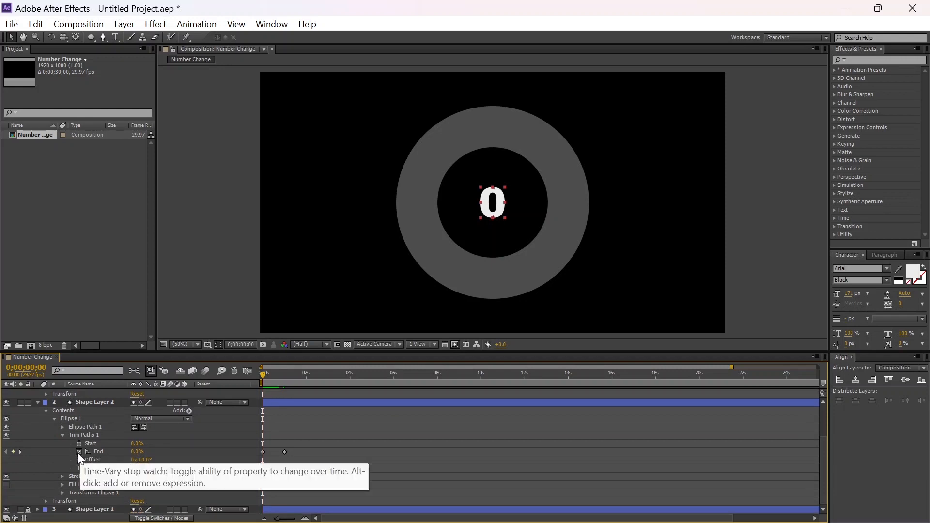
alt+click(78, 453)
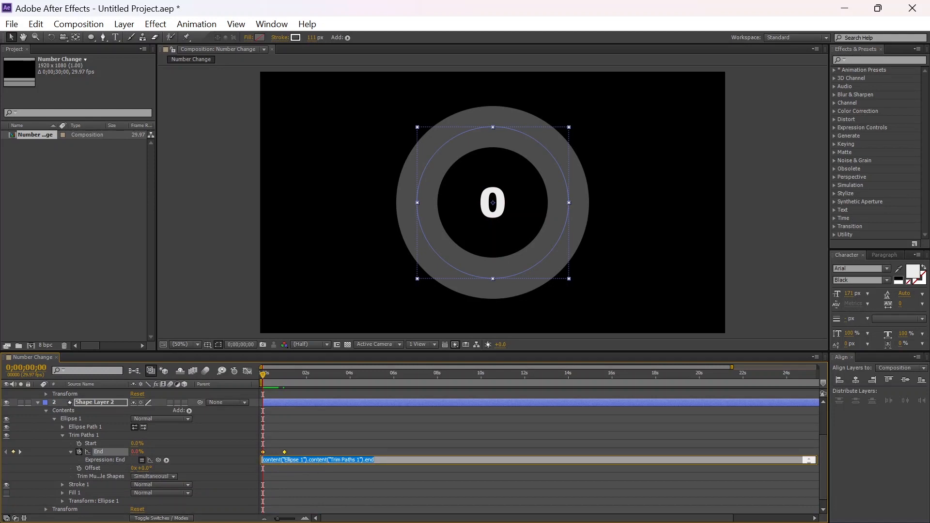
click(166, 460)
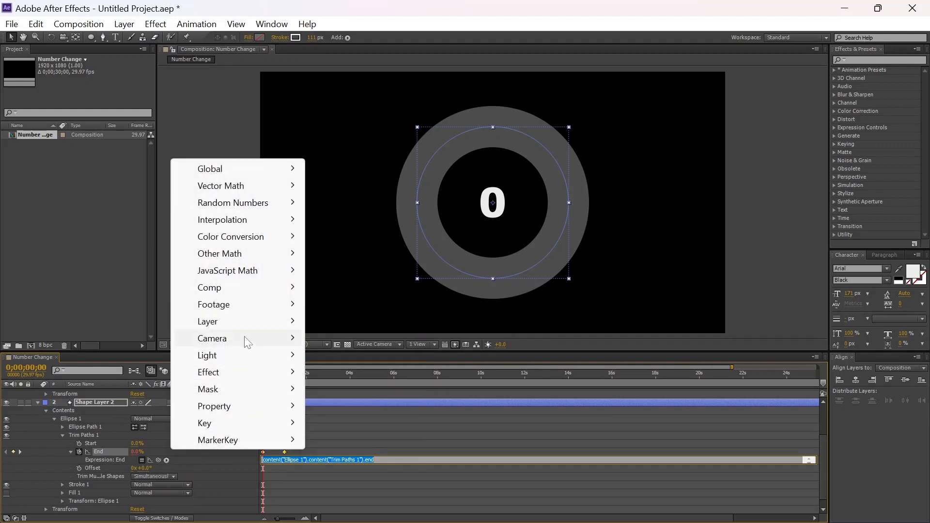
mouse_move(250, 279)
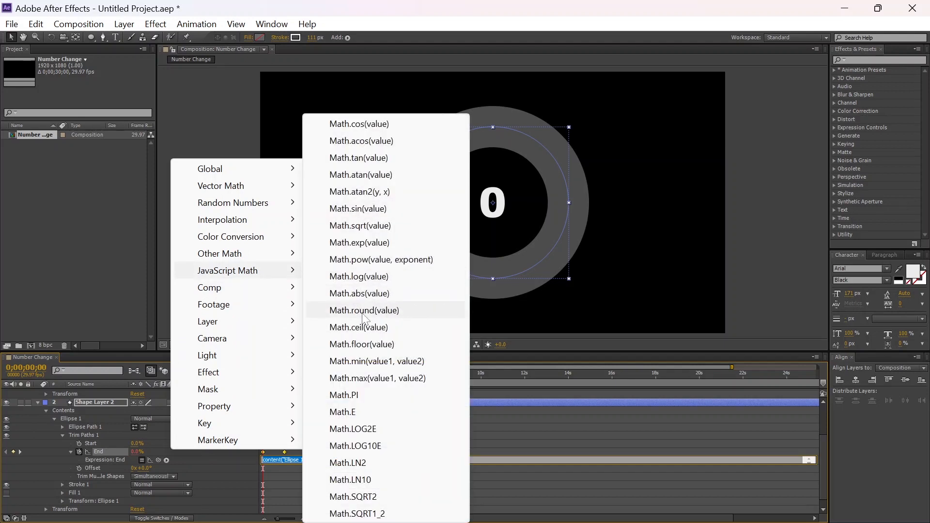
click(374, 314)
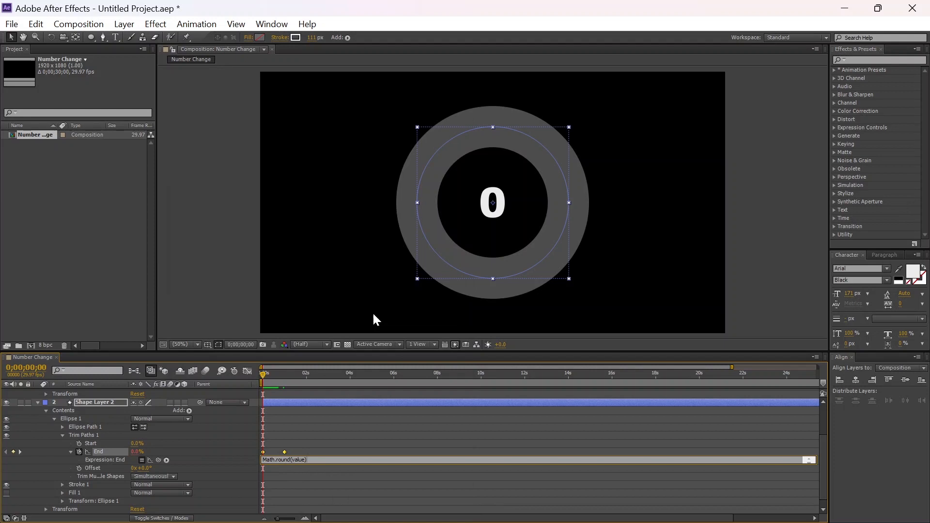
key(Return)
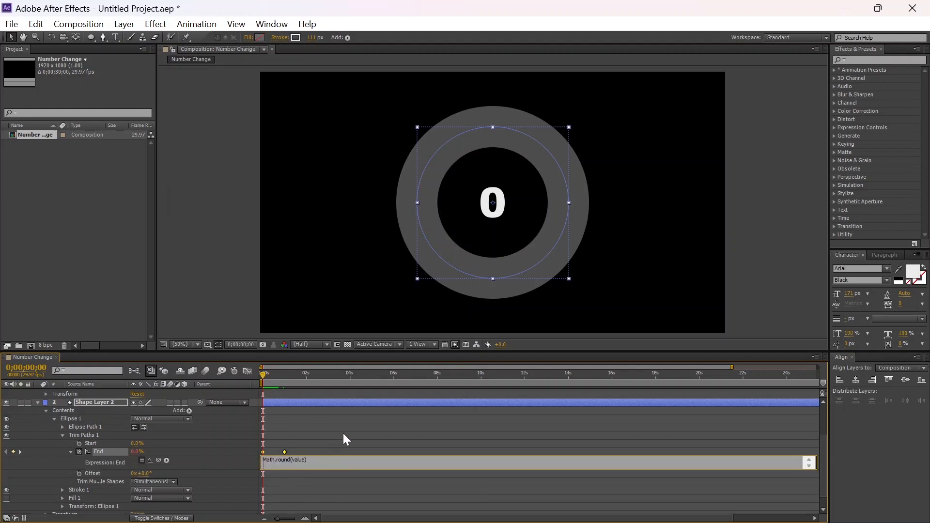
Play the animation from the start to check the rounded number count, and return to the first frame
click(264, 374)
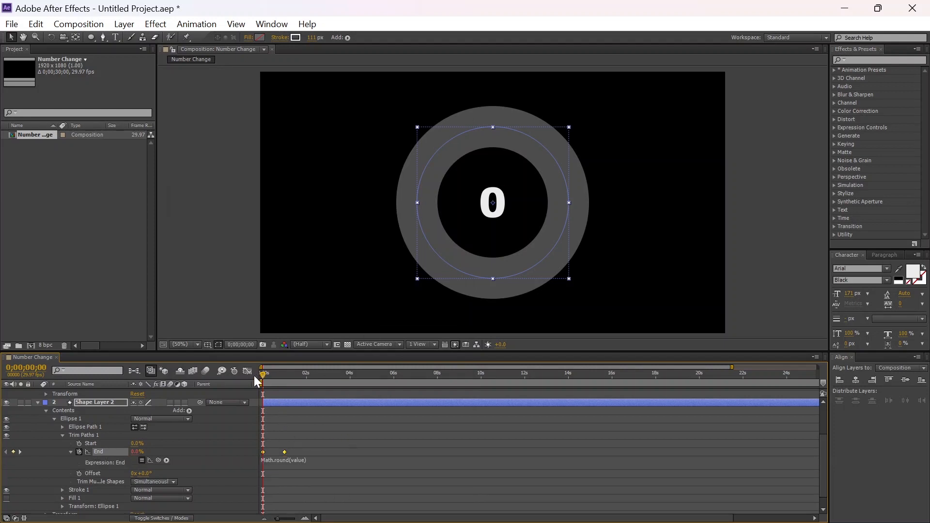
key(space)
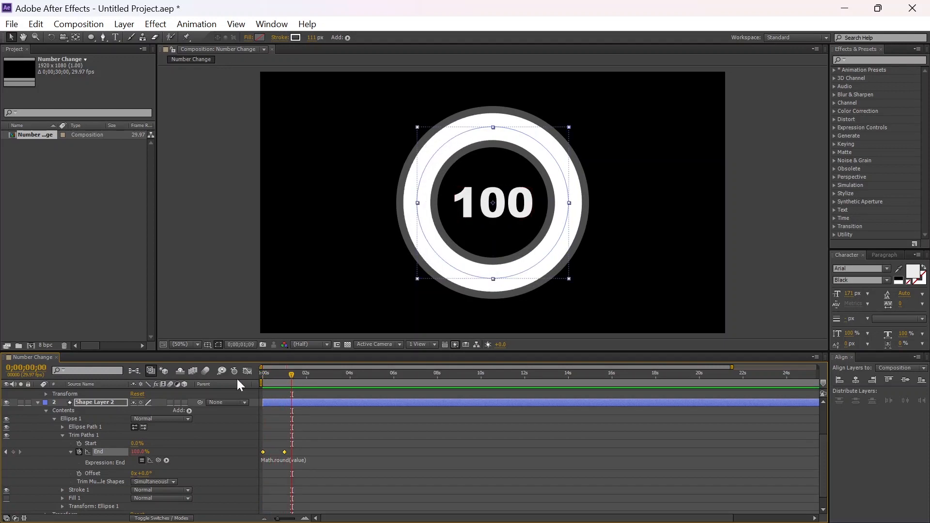
key(Home)
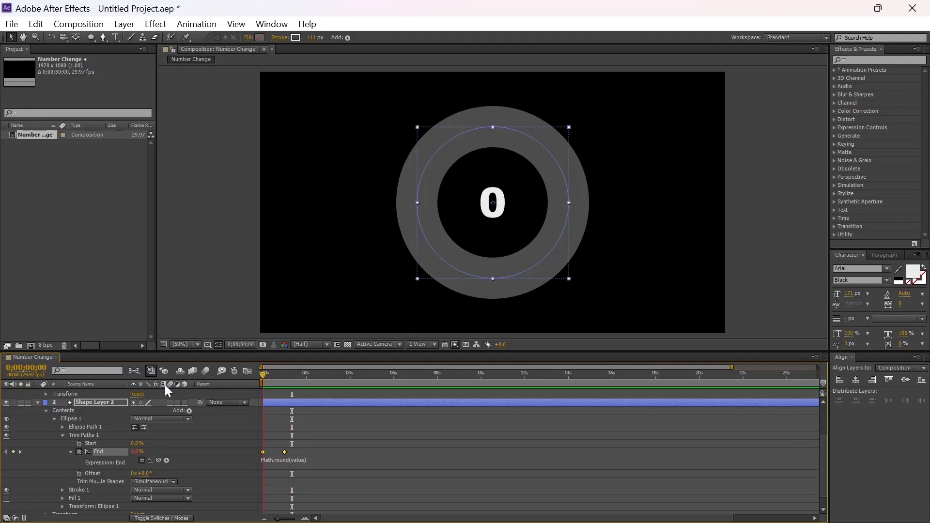
Collapse all expanded properties of Shape Layer 2 and the 00 text layer in the timeline
click(38, 403)
click(48, 406)
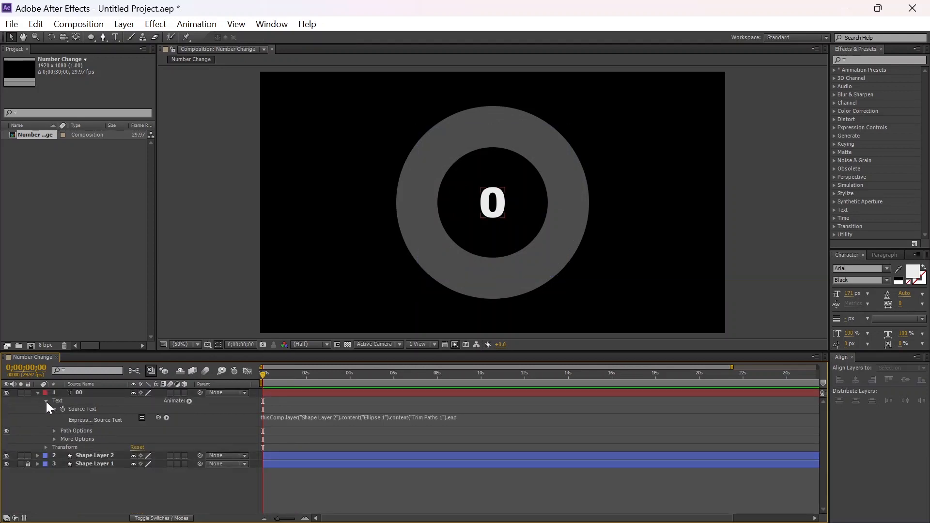
click(46, 401)
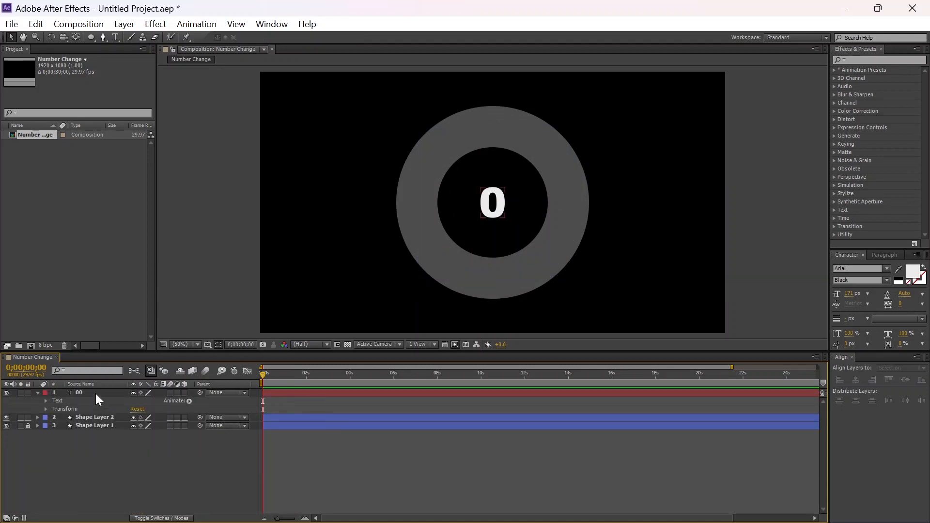
click(39, 394)
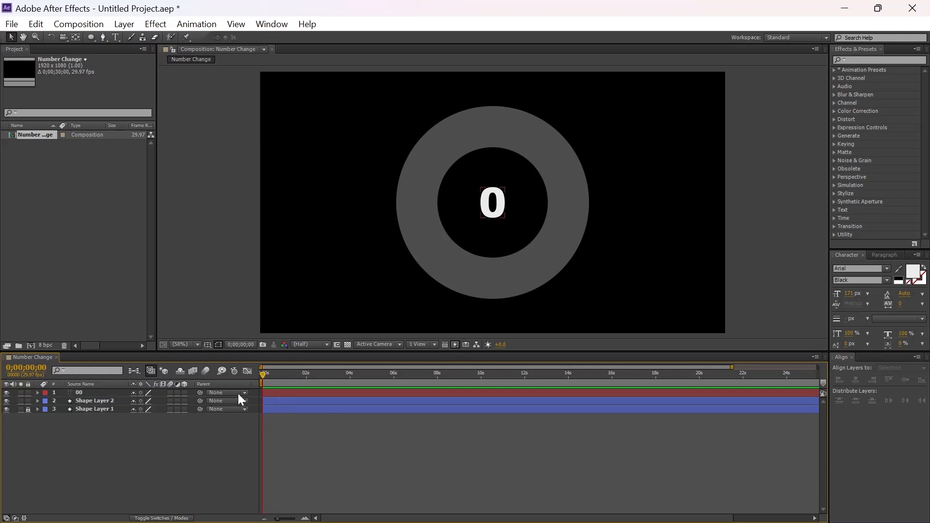
Reveal only the expression-driven Source Text property of the 00 layer and collapse its expression row
click(271, 395)
click(305, 401)
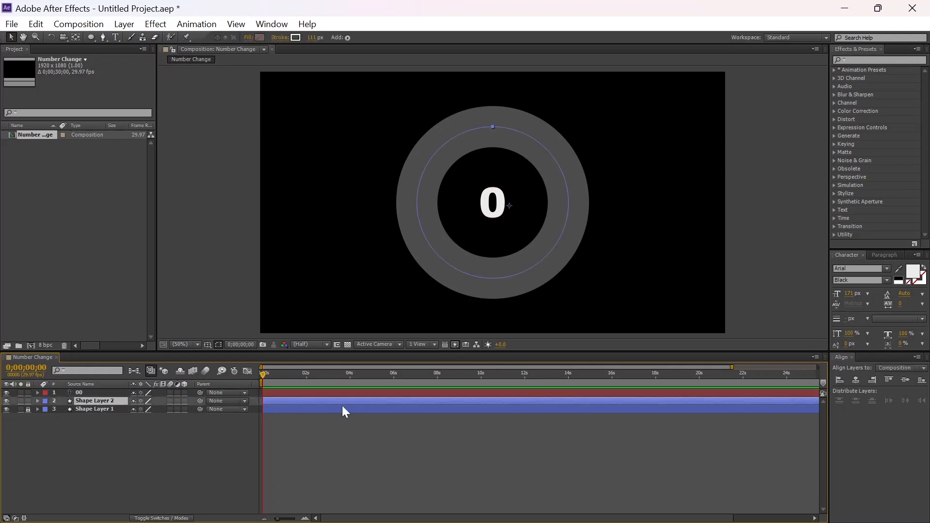
click(305, 392)
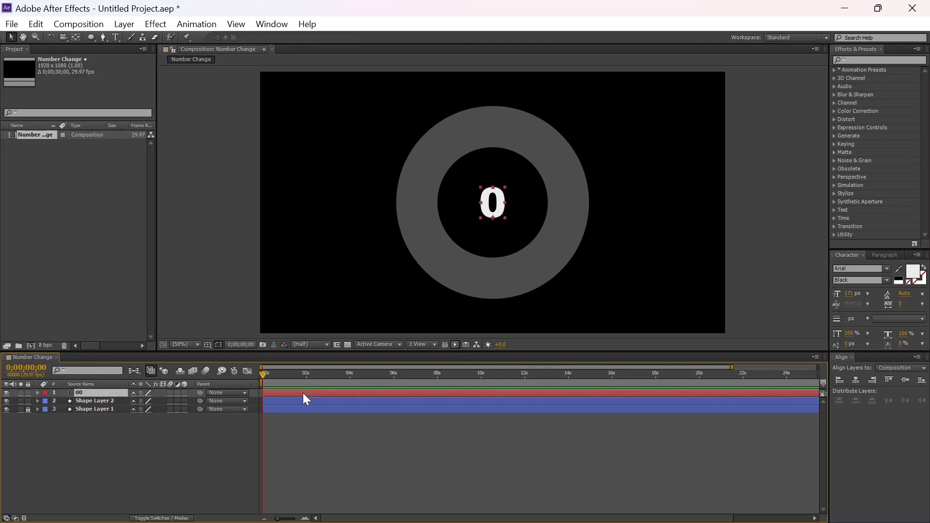
key(e)
key(e)
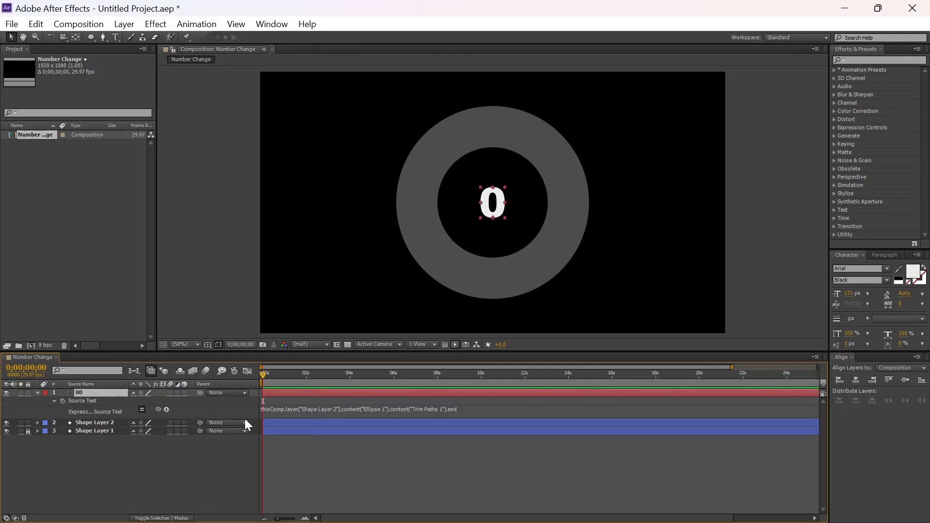
click(53, 400)
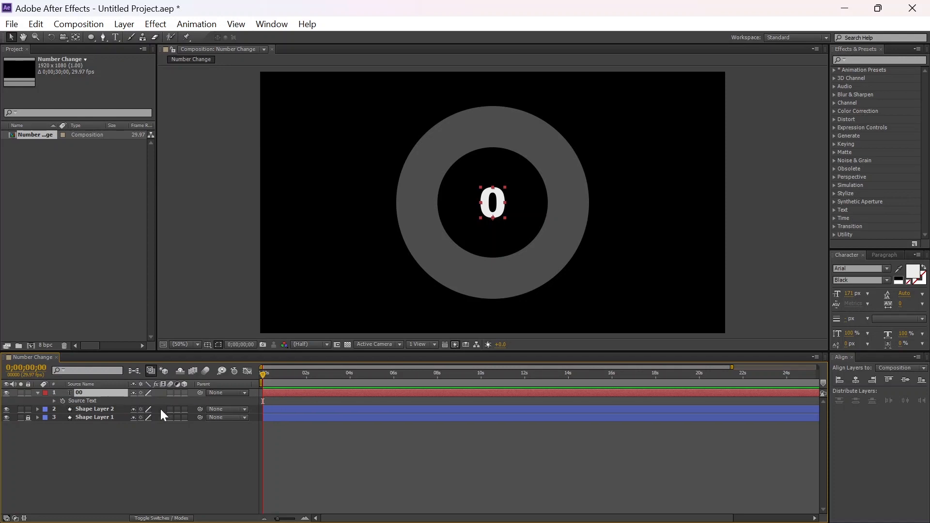
Reveal Shape Layer 2's keyframed End property and apply Easy Ease In to its last keyframe
click(310, 412)
key(u)
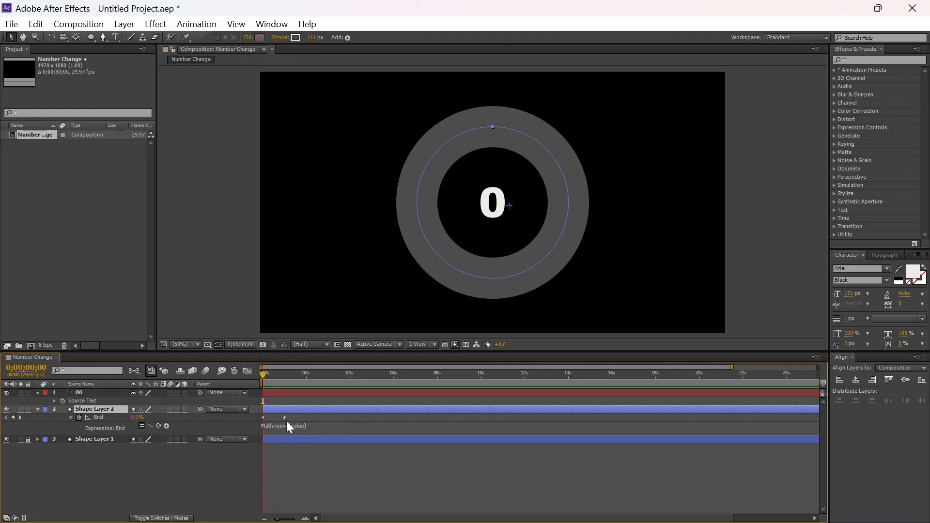
click(285, 418)
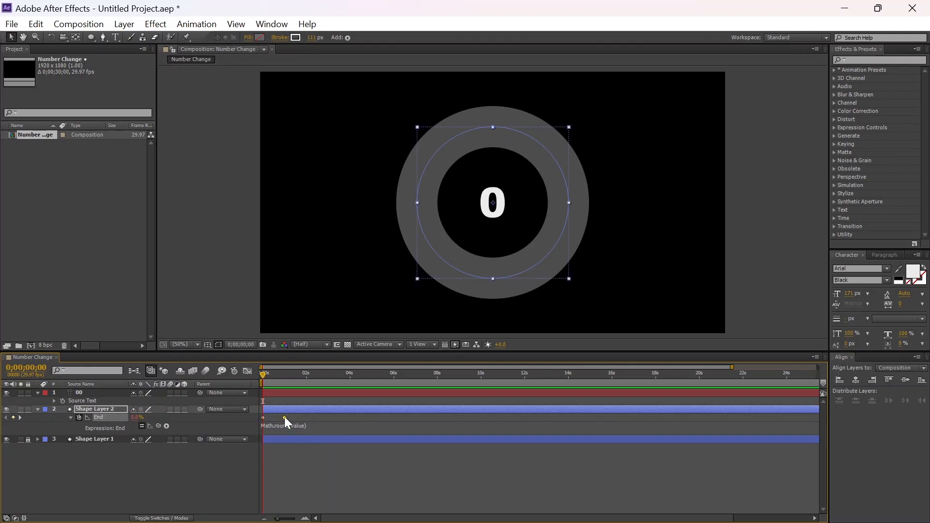
right_click(284, 418)
mouse_move(383, 412)
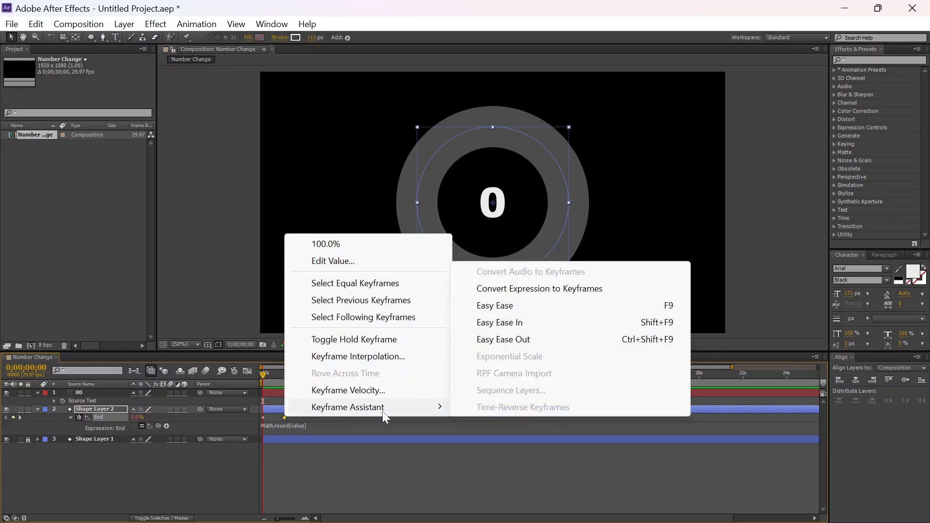
click(532, 325)
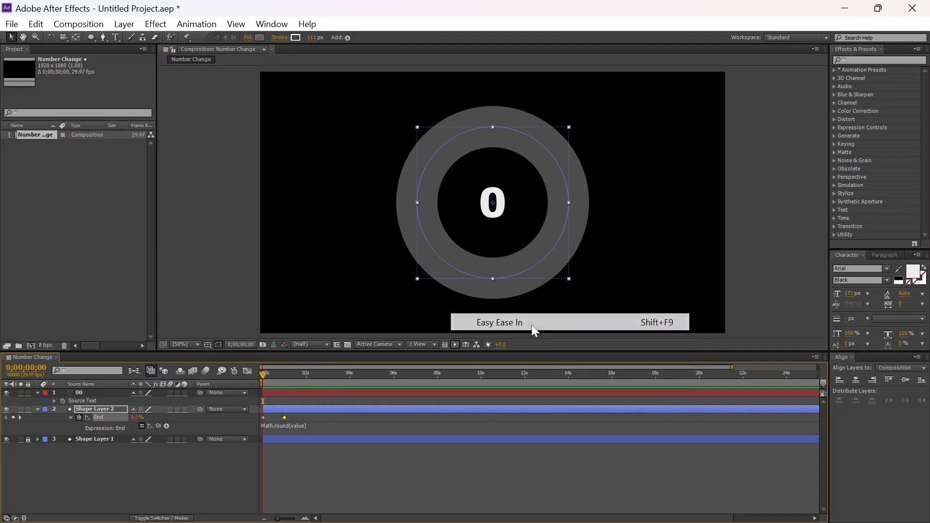
Apply Easy Ease Out to the first End keyframe of Shape Layer 2 and preview the eased animation
right_click(262, 417)
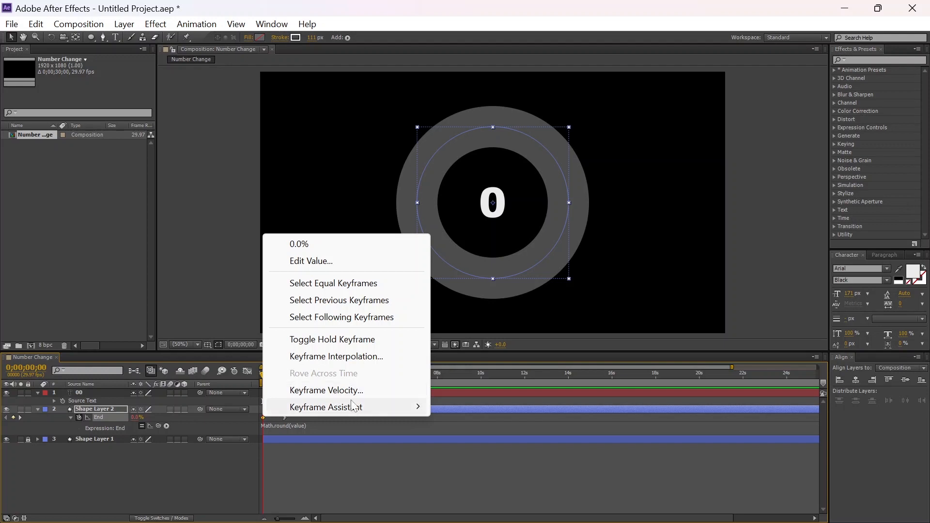
click(532, 341)
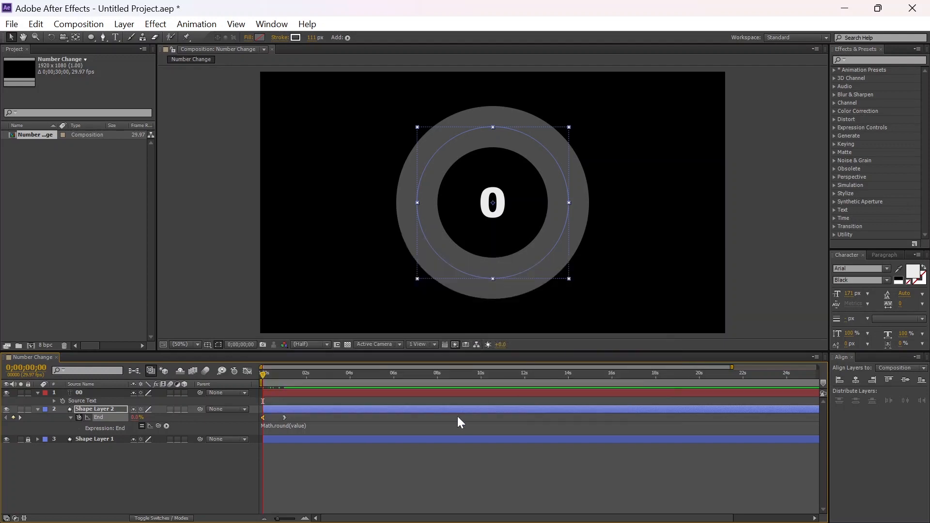
key(space)
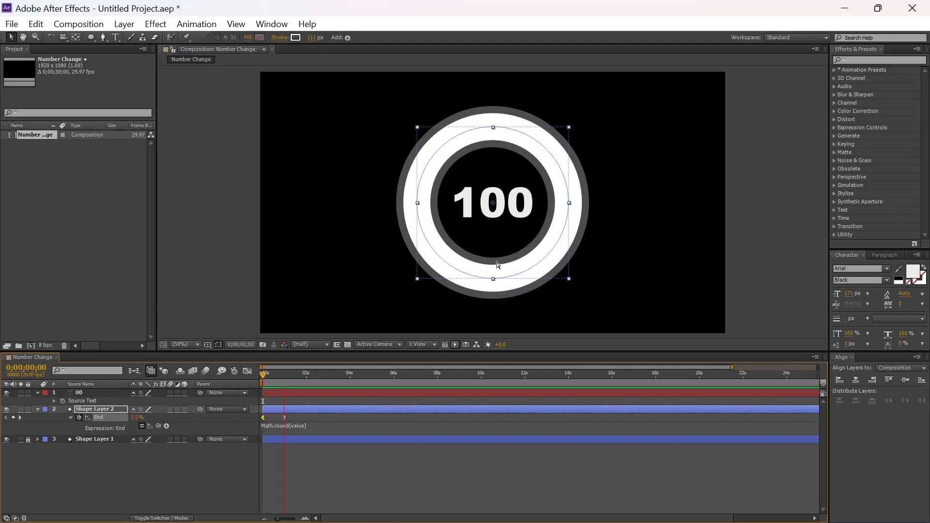
drag(287, 374, 230, 374)
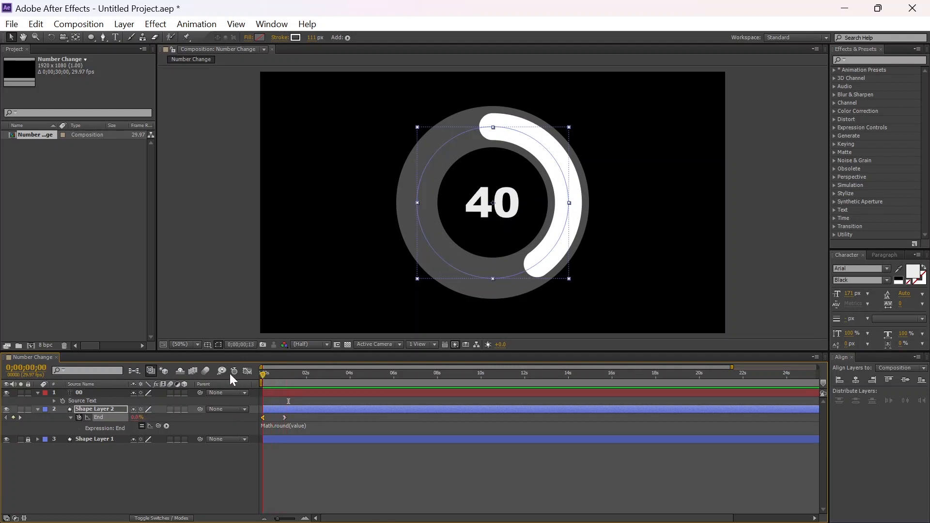
End the composition's work area at 0;00;01;17 and play the ring and number animation from the first frame
key(space)
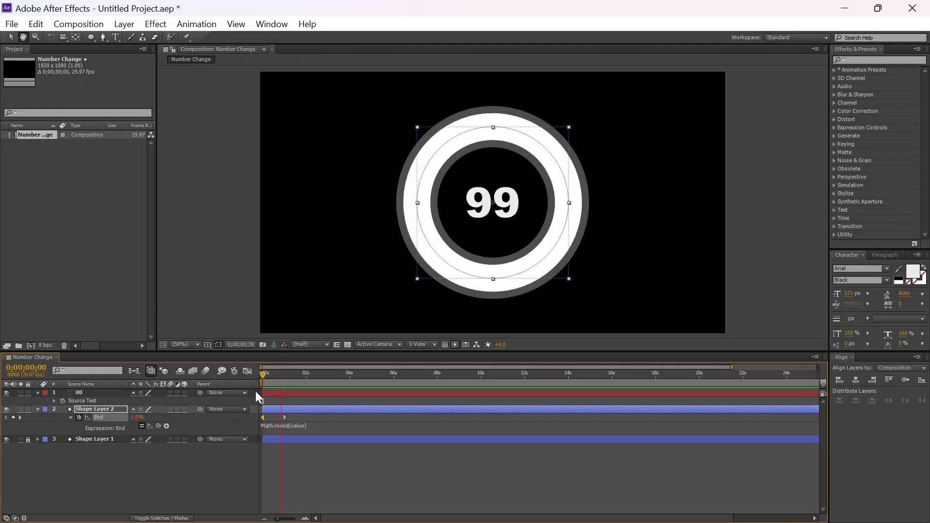
key(space)
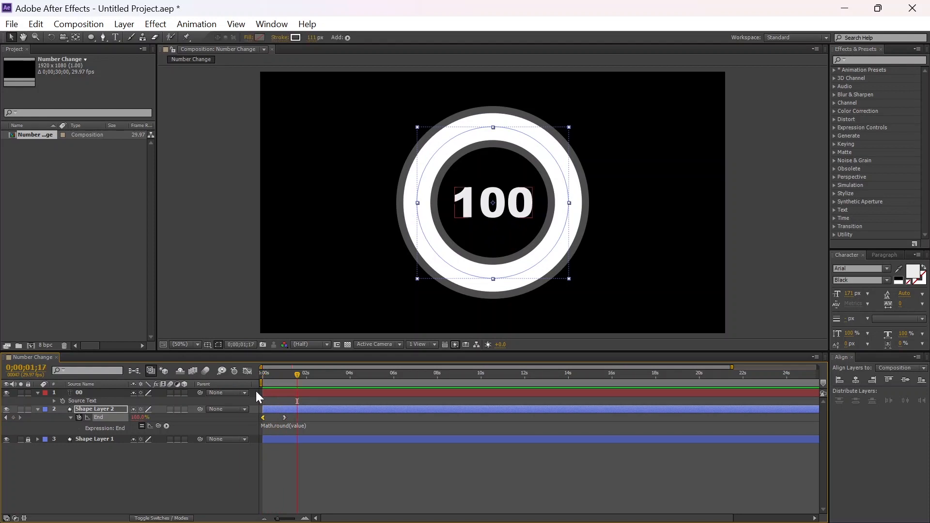
key(n)
drag(297, 374, 222, 374)
key(space)
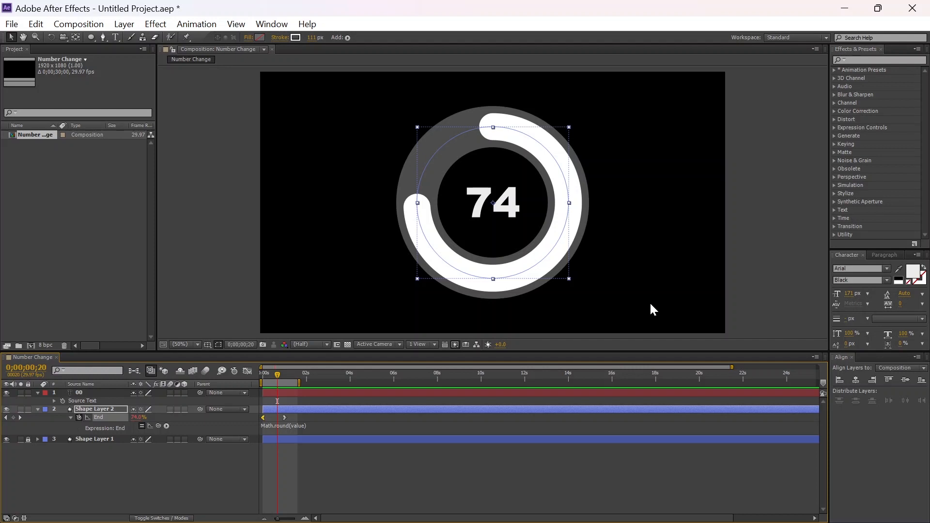
Minimize all open windows to show the desktop
key(super+d)
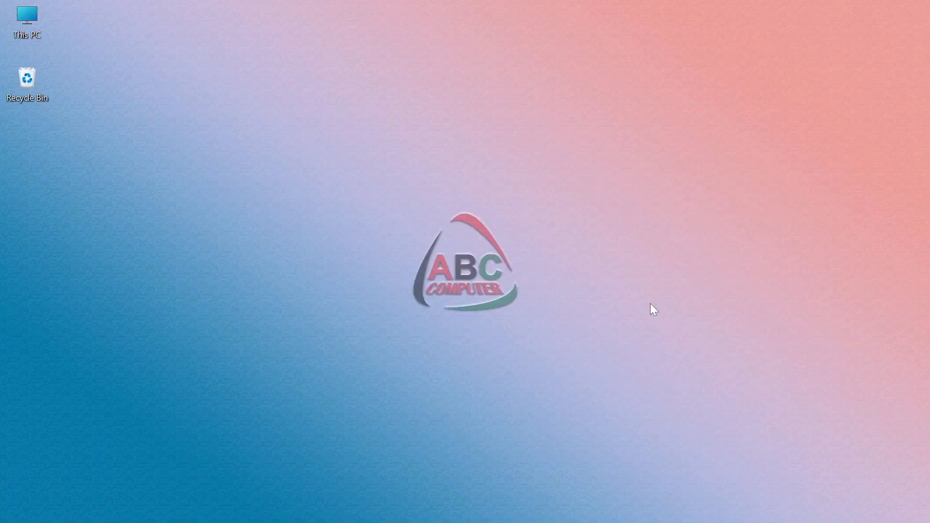